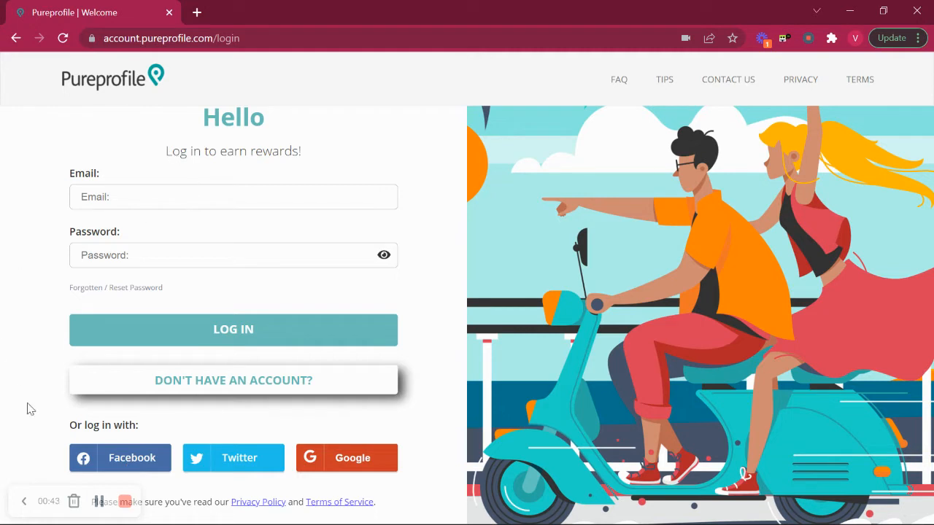
Log in to Pureprofile with Facebook and filter the feed to Surveys.
click(123, 457)
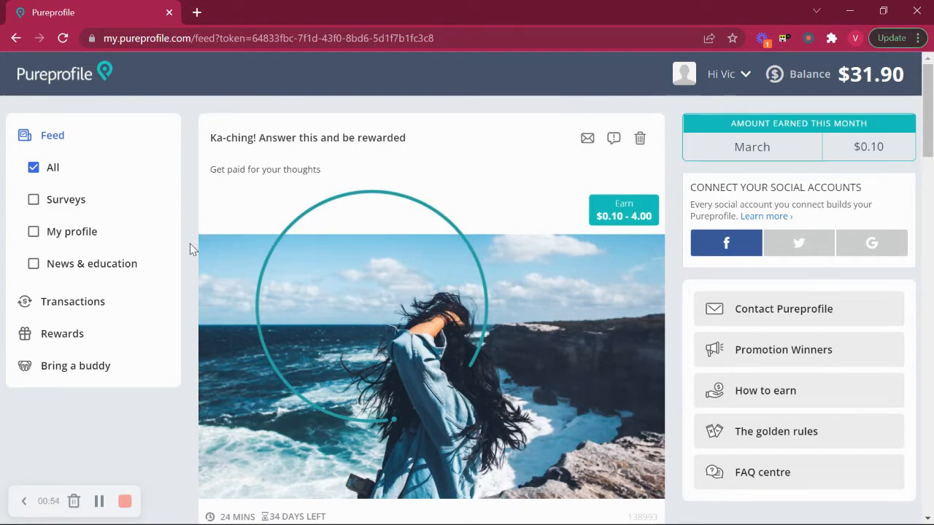
scroll(190, 248, down, 10)
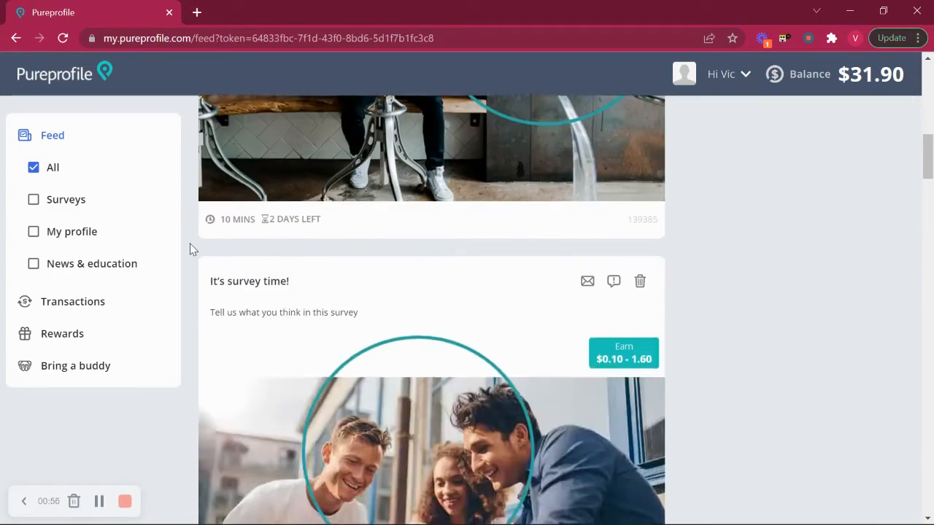
scroll(190, 249, up, 10)
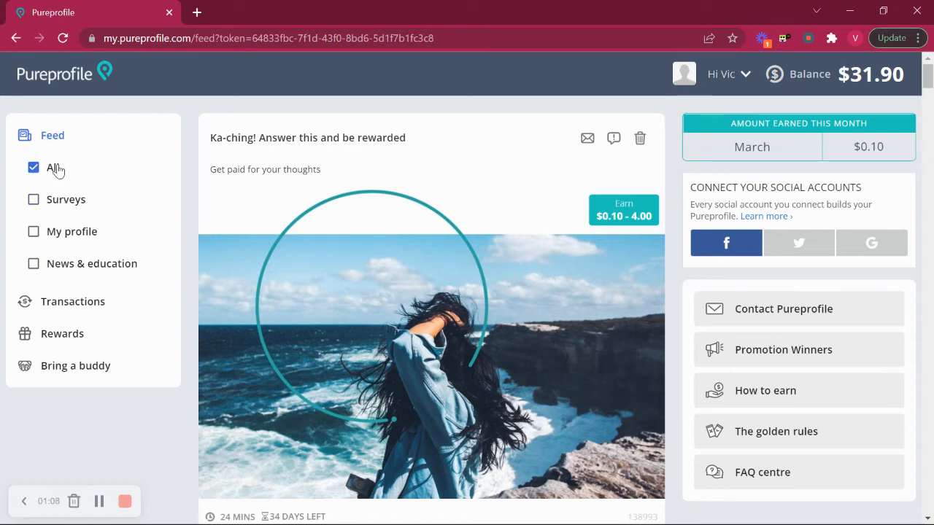
click(34, 199)
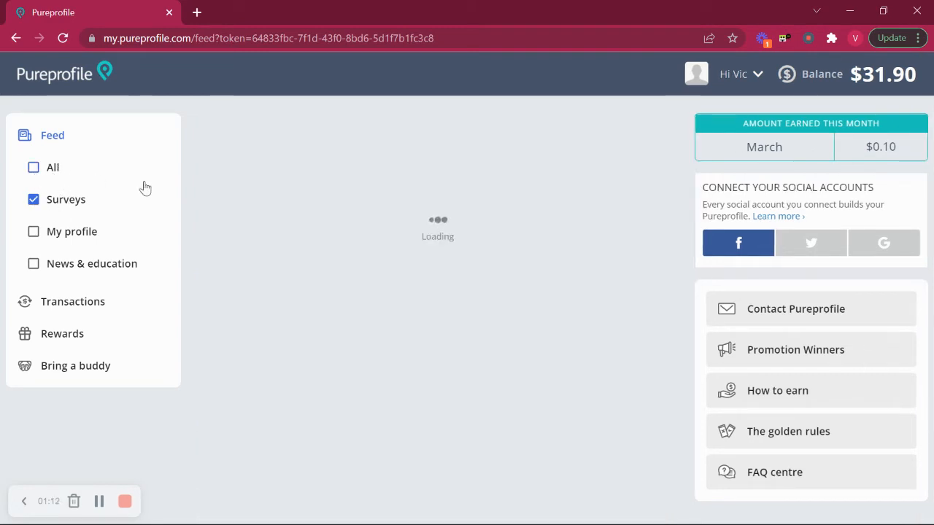
scroll(354, 442, down, 2)
scroll(355, 442, down, 17)
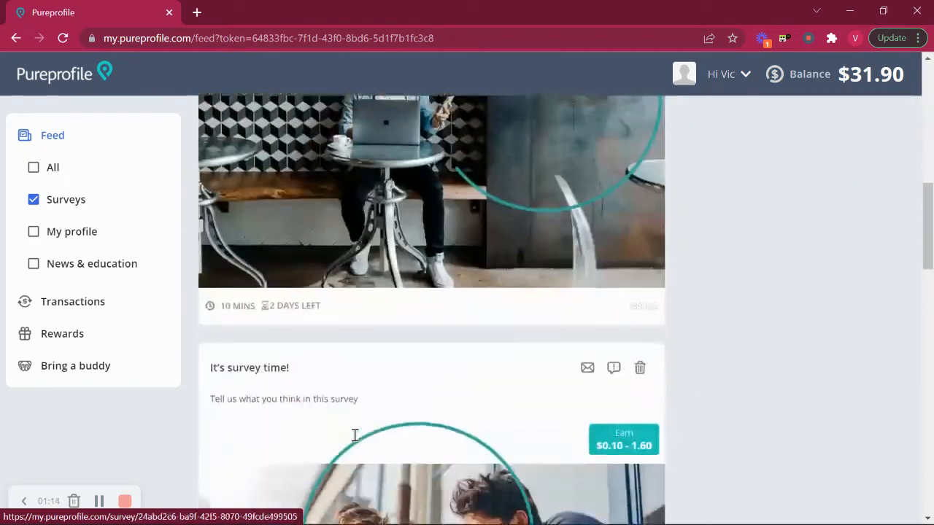
scroll(355, 442, up, 19)
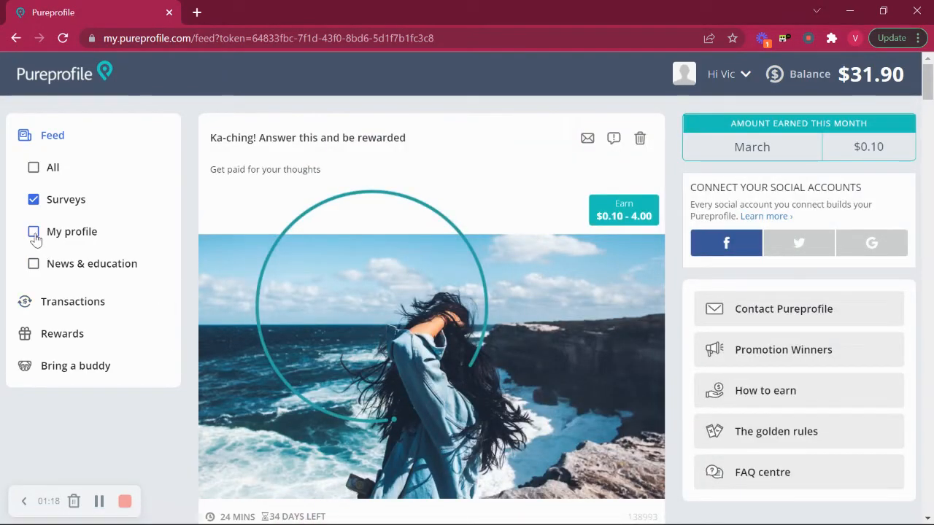
Switch the feed filter to My profile and start the Power up your profile activity.
click(34, 202)
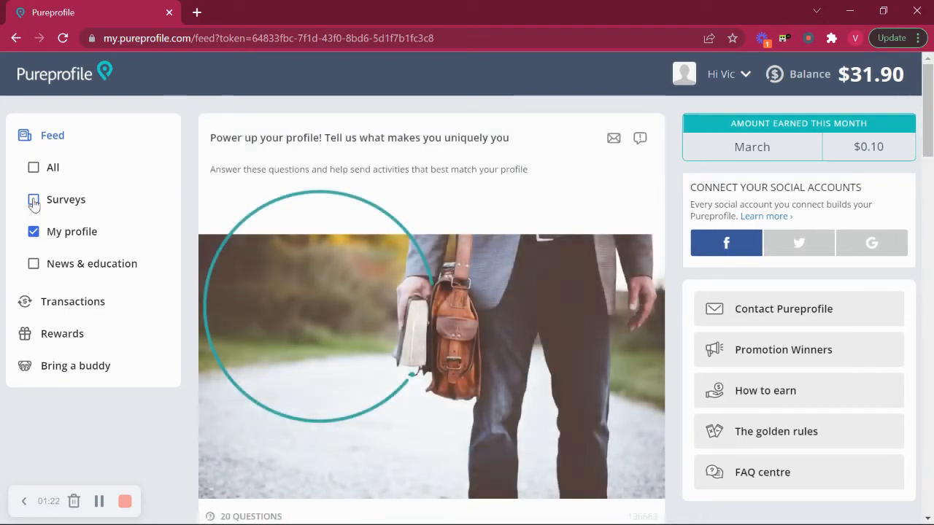
scroll(473, 220, down, 7)
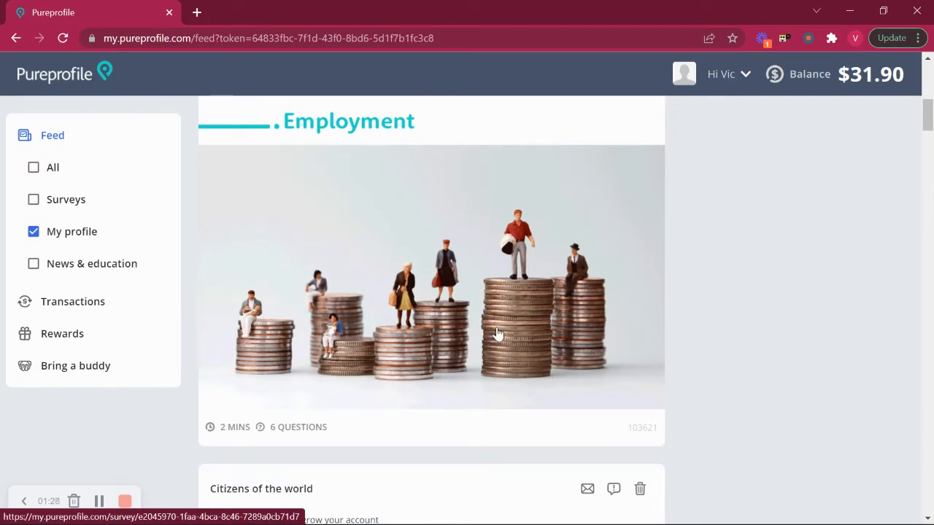
scroll(496, 333, up, 7)
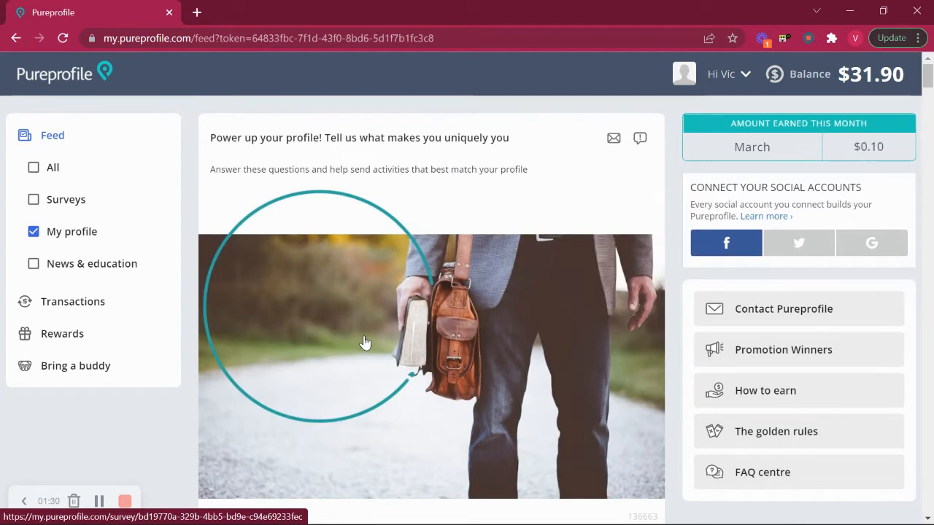
click(423, 321)
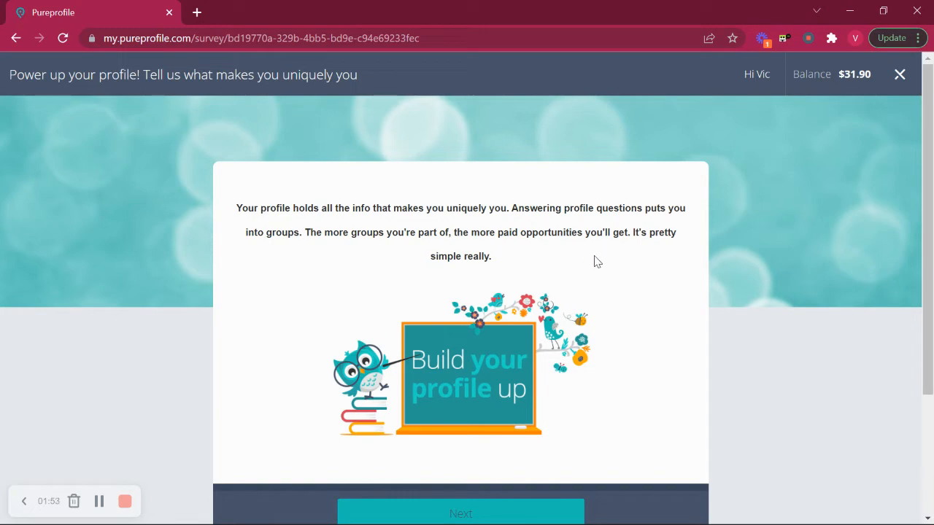
Continue past the profile introduction to the e-commerce brands question.
scroll(338, 297, down, 2)
click(450, 354)
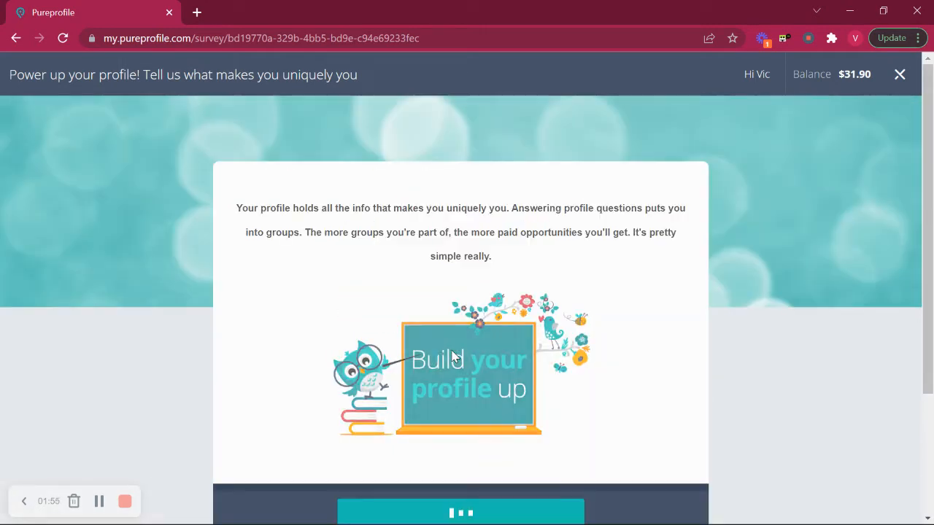
scroll(403, 348, down, 1)
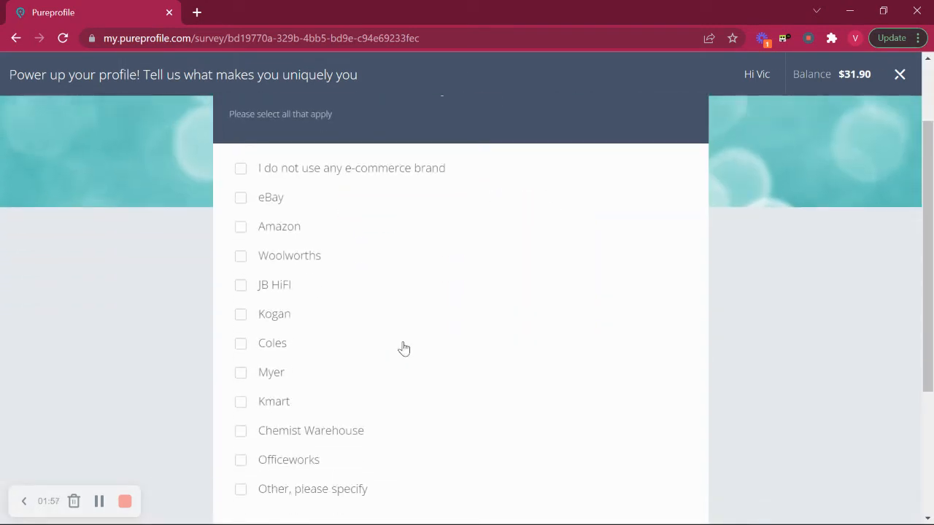
scroll(403, 347, up, 1)
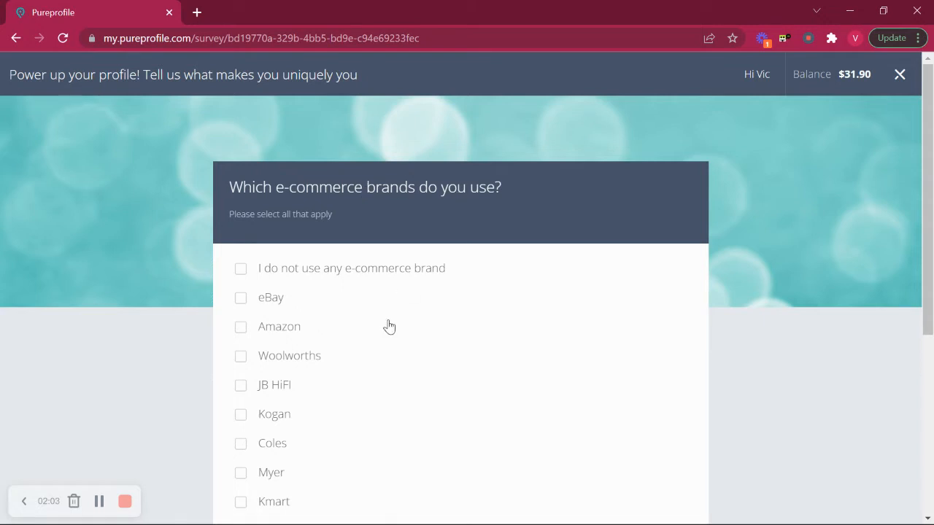
scroll(389, 326, down, 1)
scroll(388, 326, down, 1)
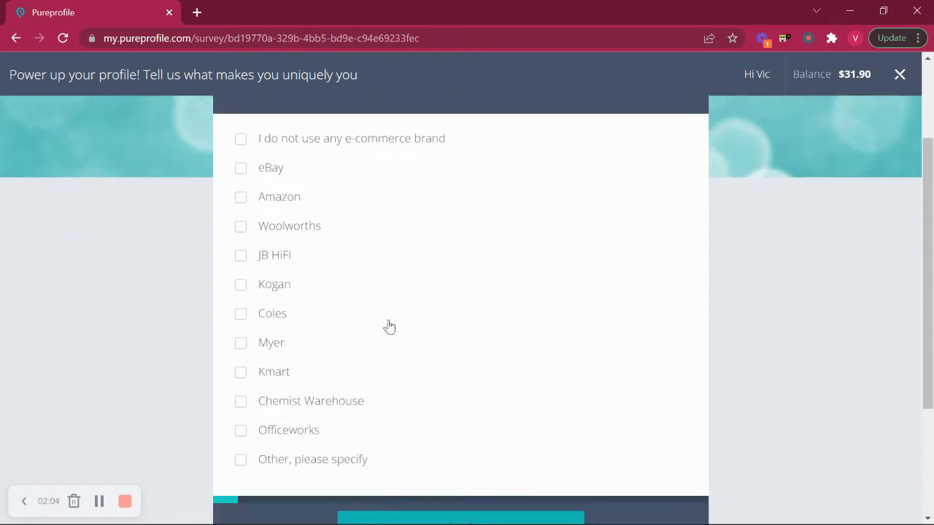
scroll(345, 267, down, 1)
Mark Woolworths, Coles, Kmart and Officeworks as used e-commerce brands and submit.
click(241, 192)
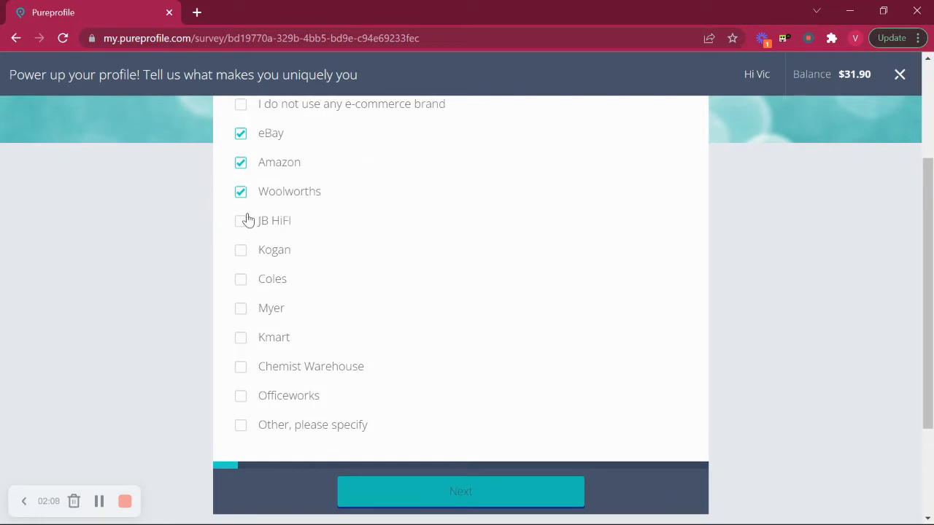
click(242, 281)
click(242, 338)
click(241, 398)
scroll(519, 355, down, 2)
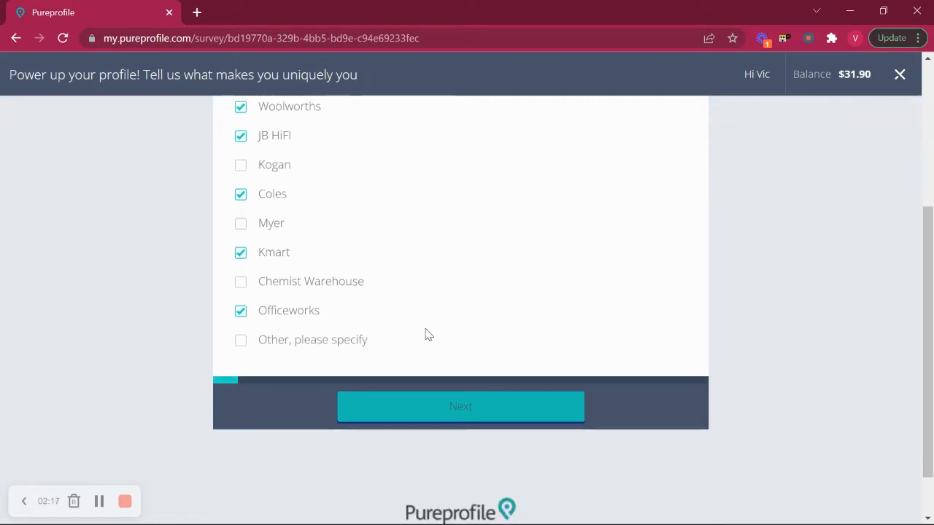
click(470, 416)
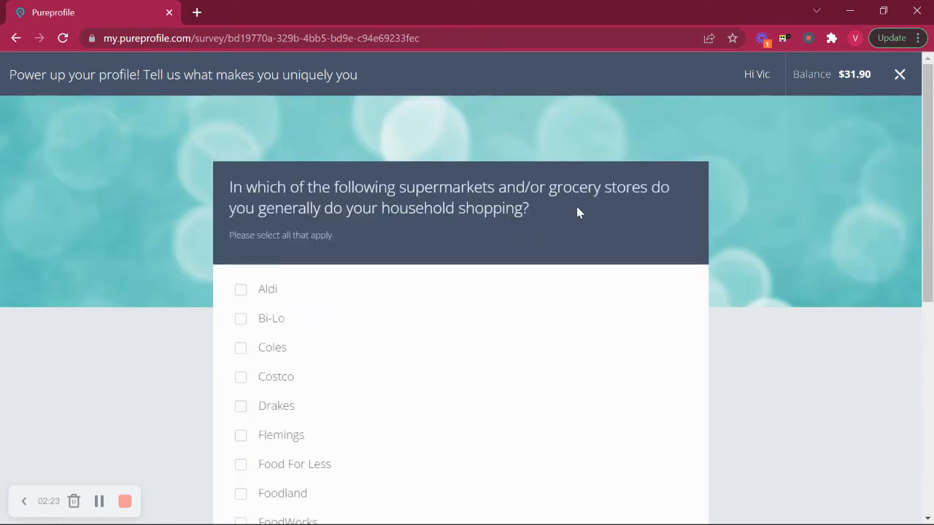
Choose Coles and Woolworths as household shopping supermarkets and submit.
scroll(442, 270, down, 1)
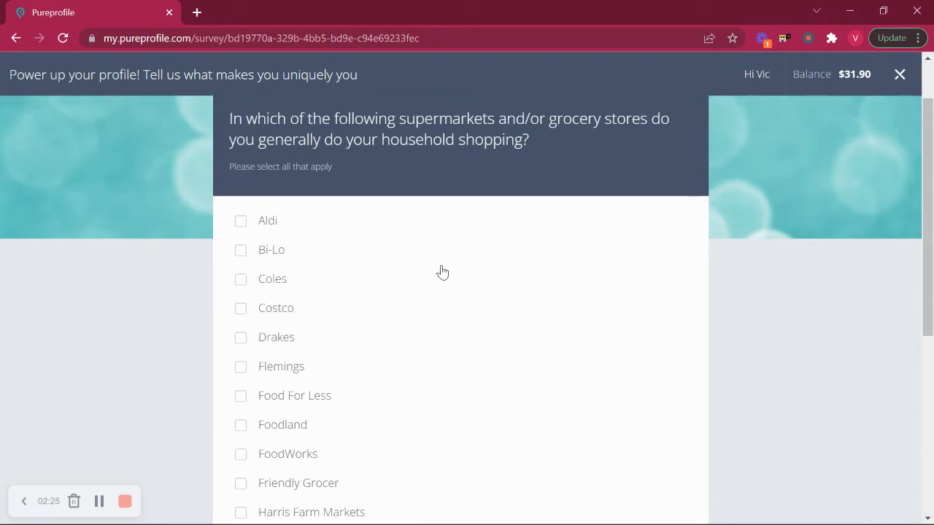
scroll(442, 271, down, 2)
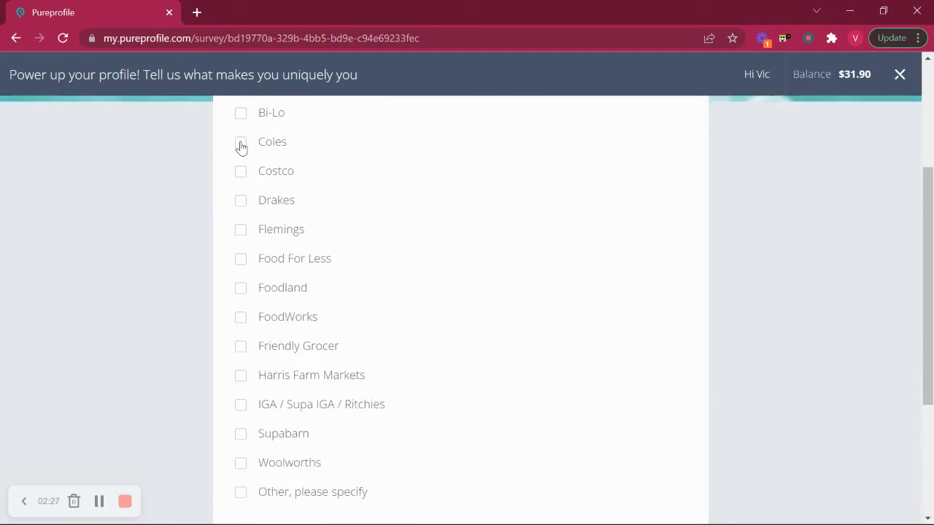
click(241, 143)
scroll(383, 253, down, 2)
click(242, 306)
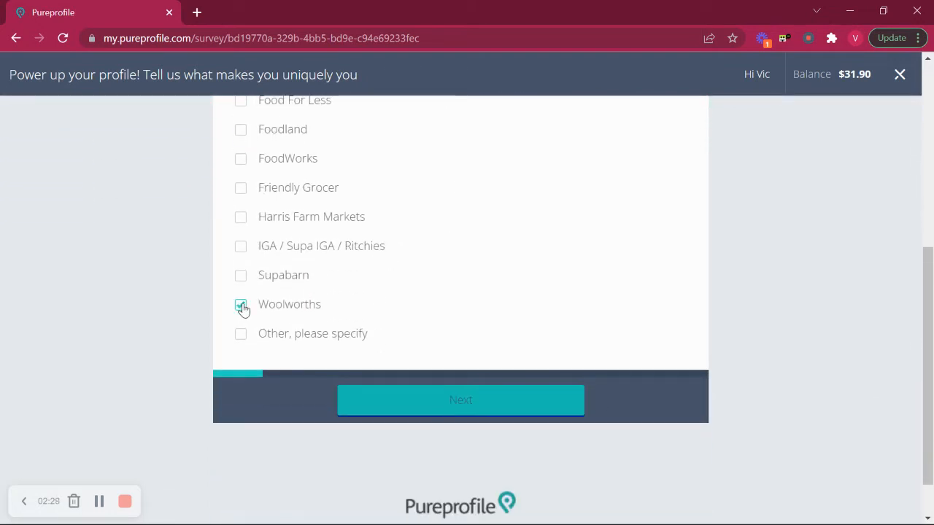
click(462, 406)
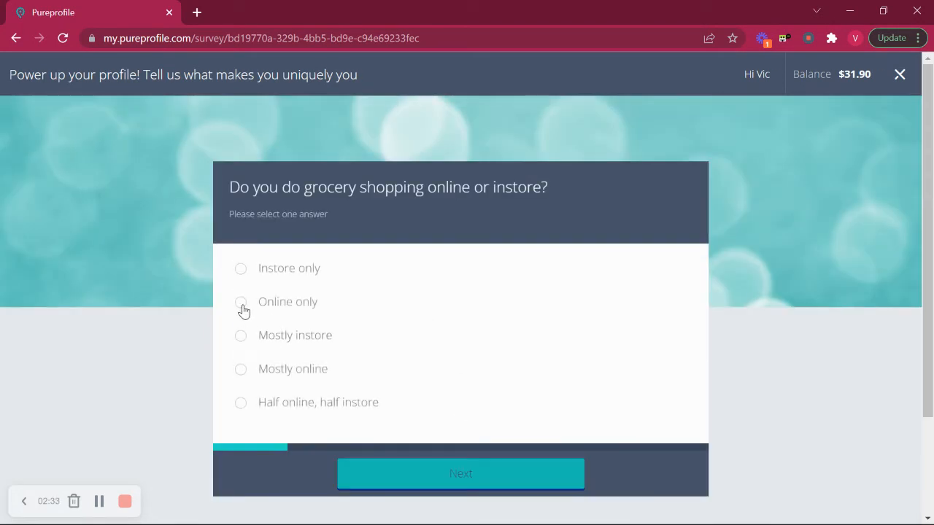
Answer Instore only for grocery shopping and submit.
click(239, 271)
click(448, 475)
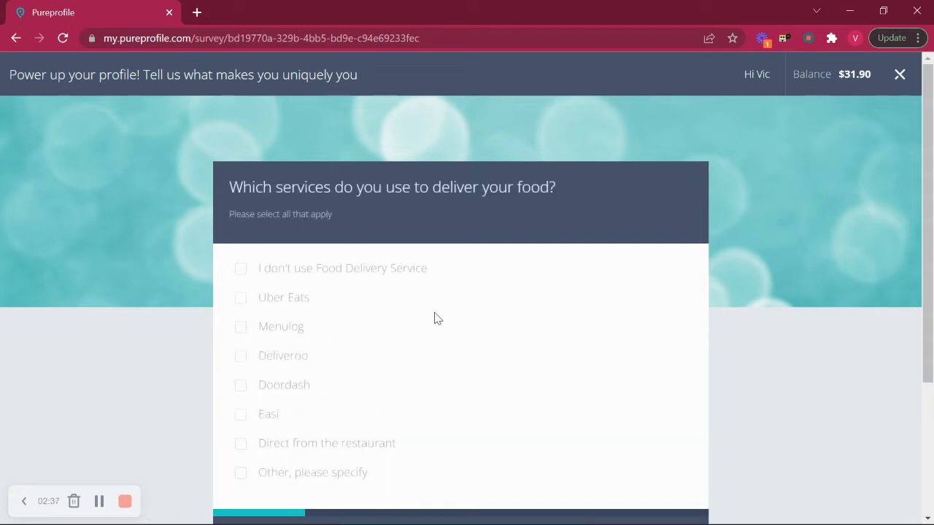
scroll(438, 366, down, 2)
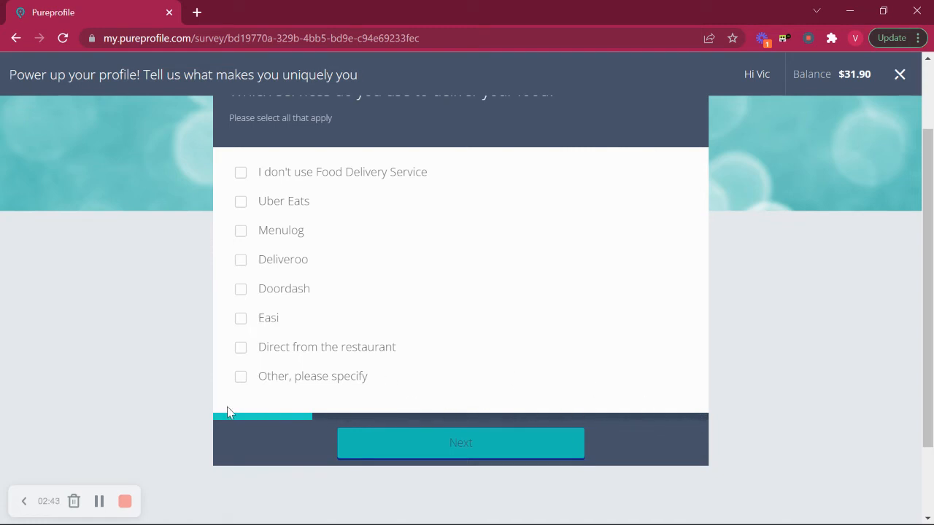
scroll(447, 313, up, 2)
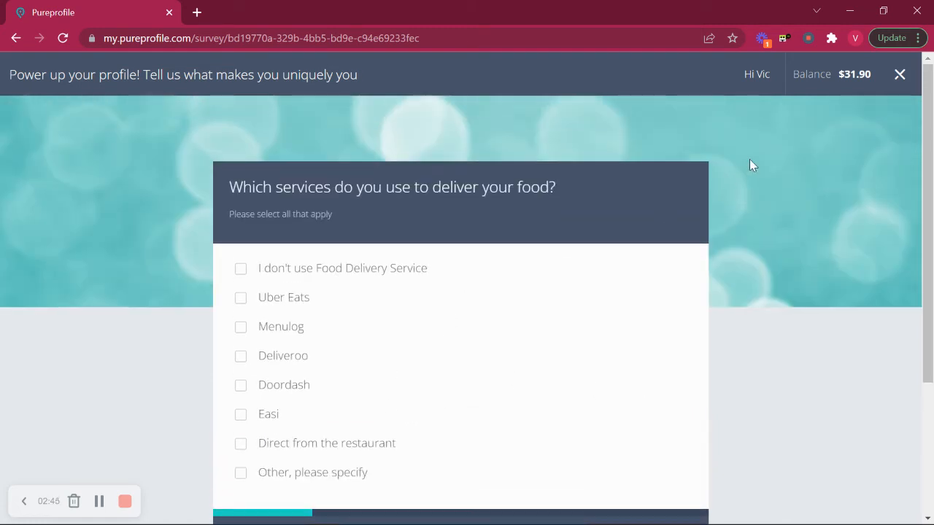
Close the profile survey, filter the feed to News & education, and open Golden Rules.
click(899, 75)
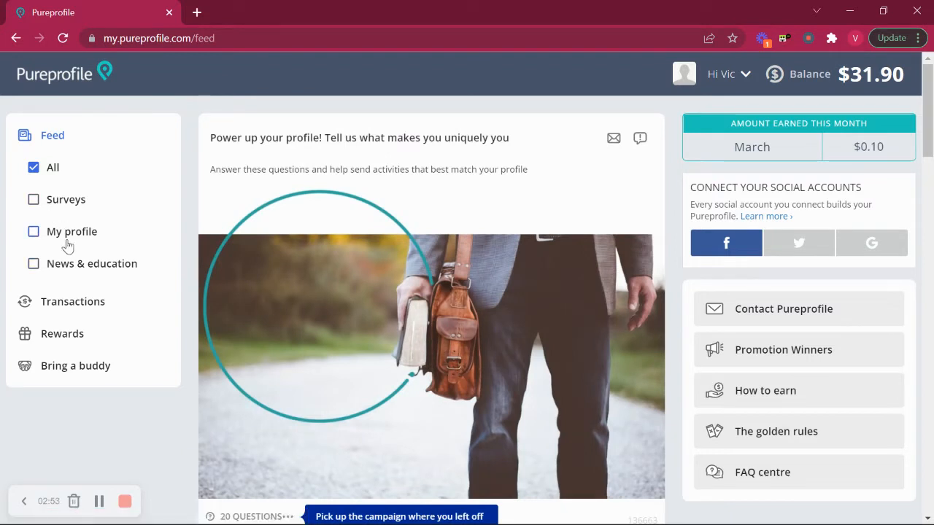
click(40, 267)
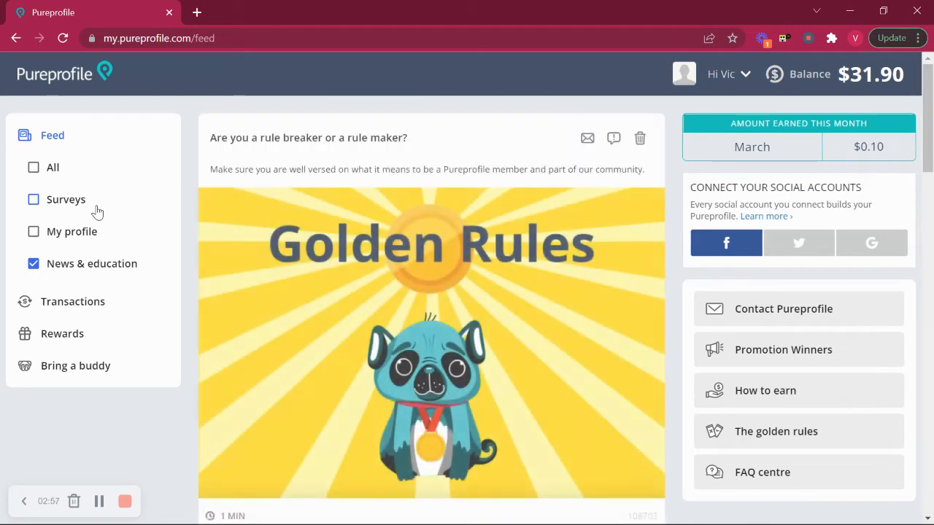
scroll(265, 330, down, 1)
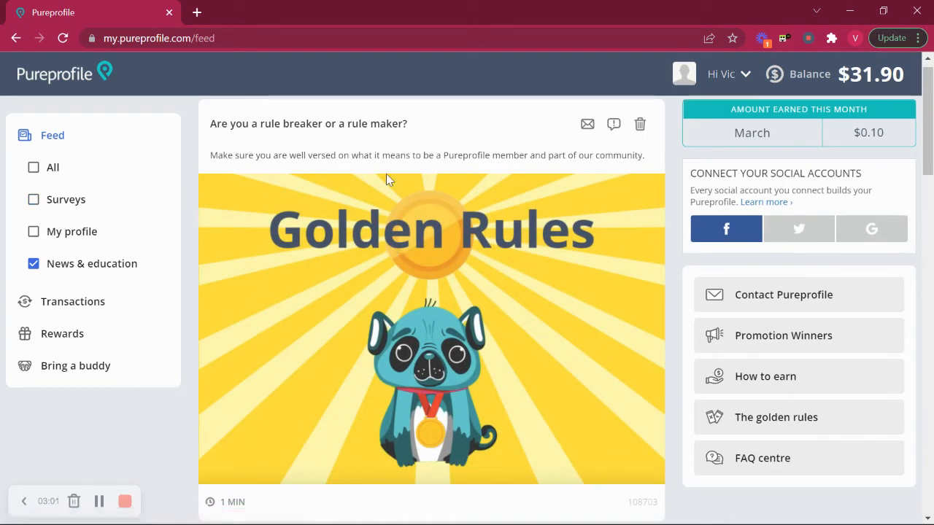
click(378, 243)
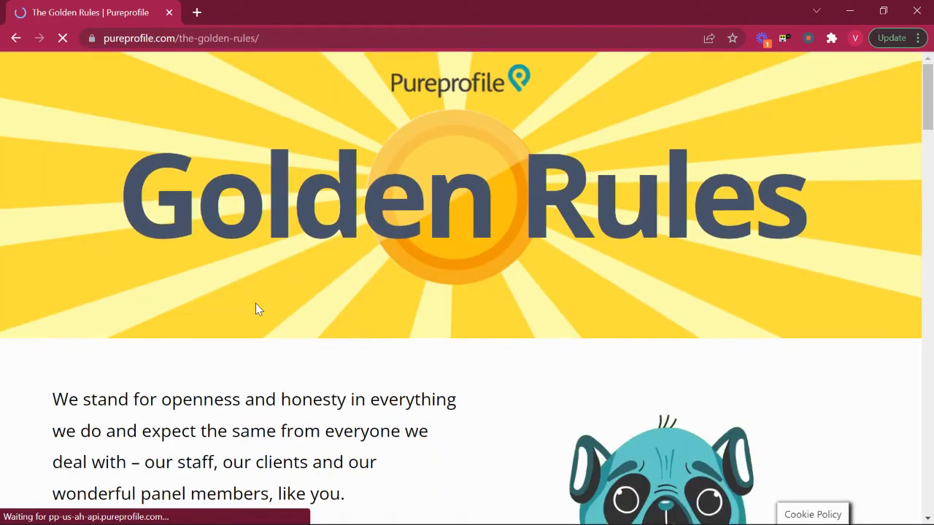
Read the Golden Rules page to the bottom and choose 'Take me to my feed'.
scroll(256, 309, down, 2)
scroll(91, 354, down, 2)
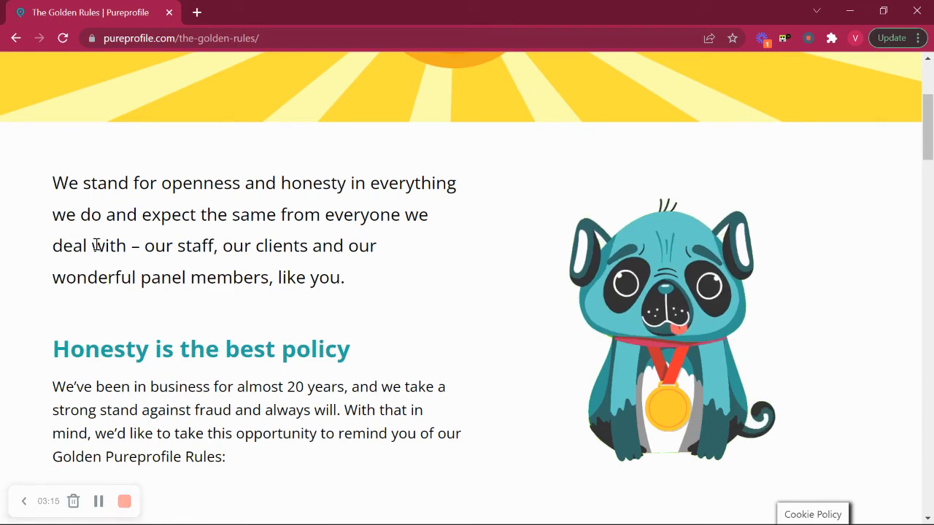
scroll(438, 262, down, 2)
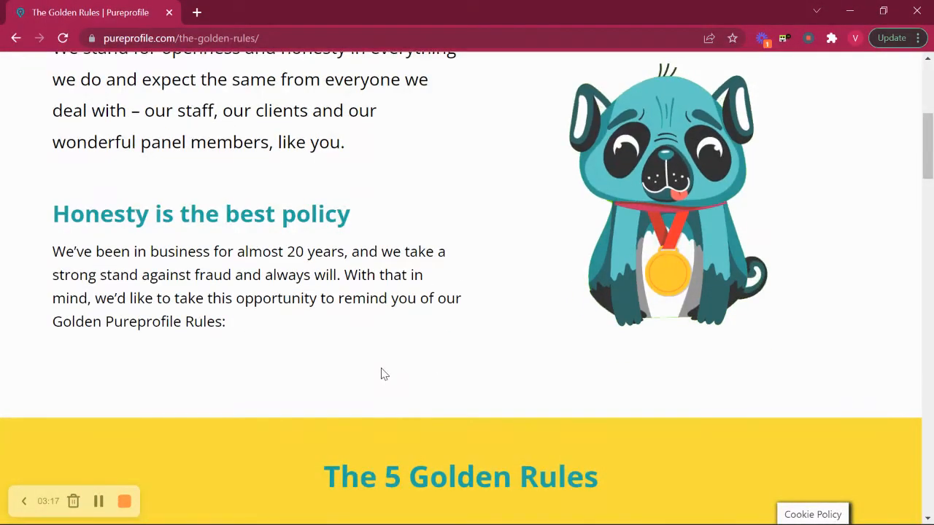
scroll(382, 373, down, 3)
scroll(291, 372, down, 5)
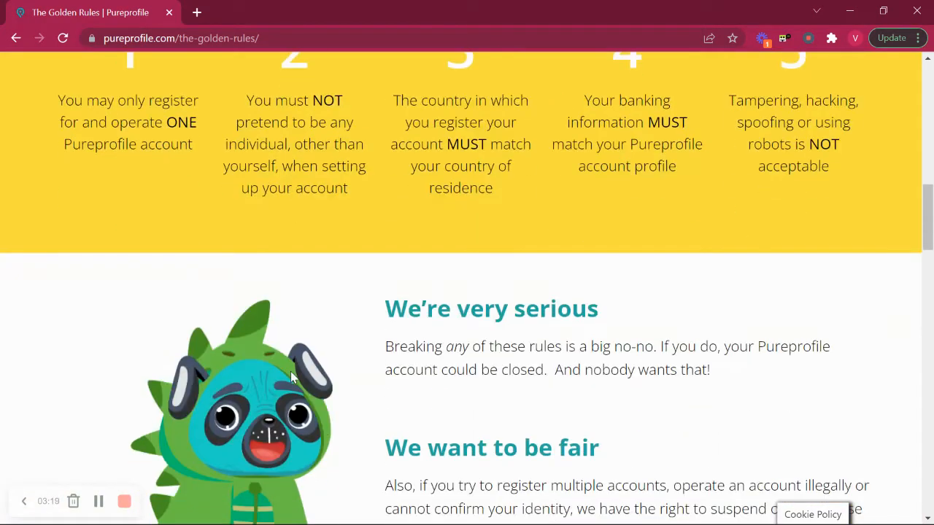
scroll(235, 319, down, 3)
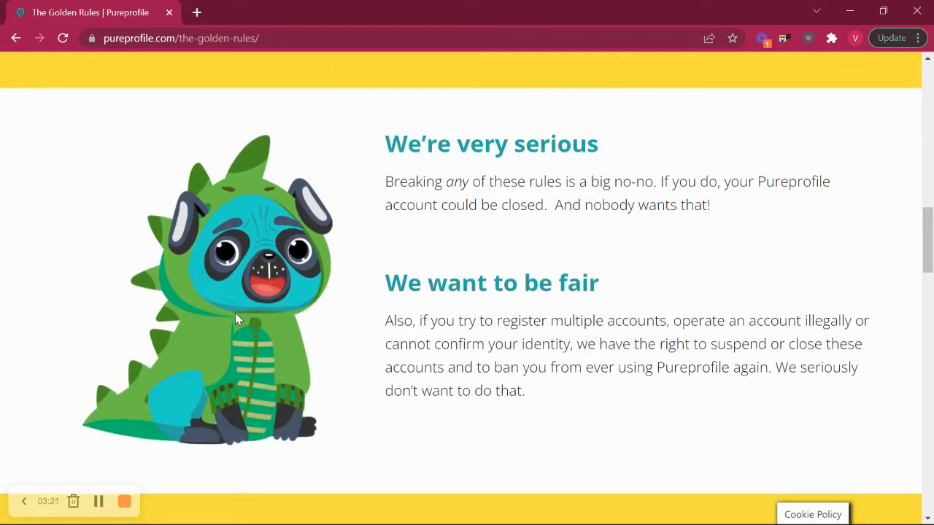
scroll(786, 135, up, 4)
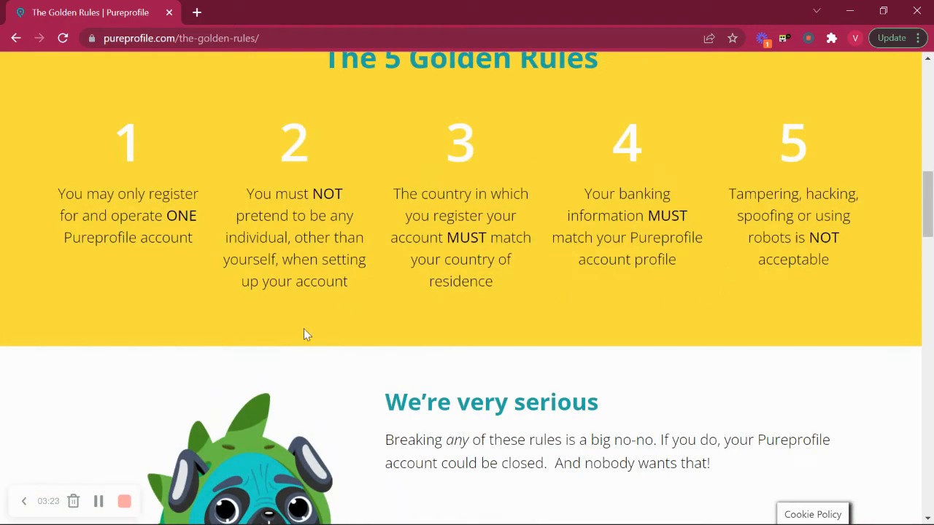
scroll(303, 340, down, 9)
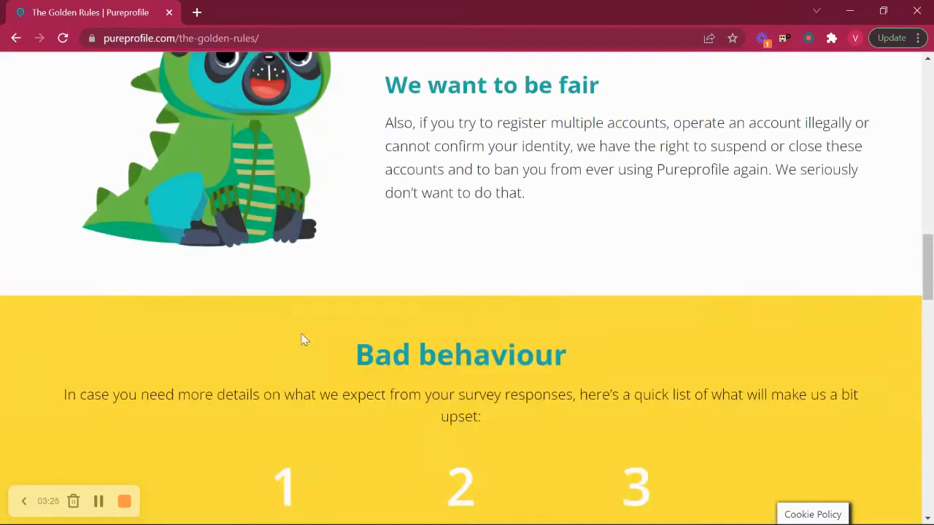
scroll(303, 336, down, 13)
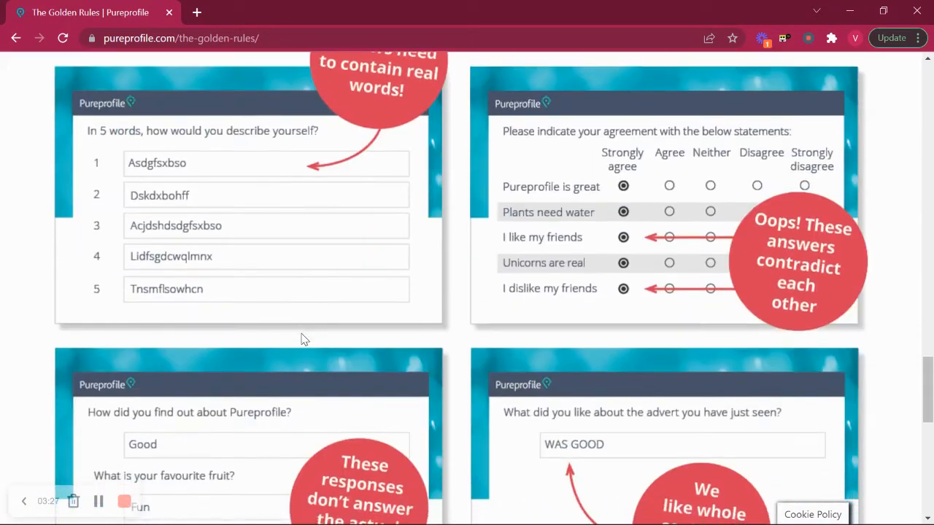
scroll(304, 339, down, 6)
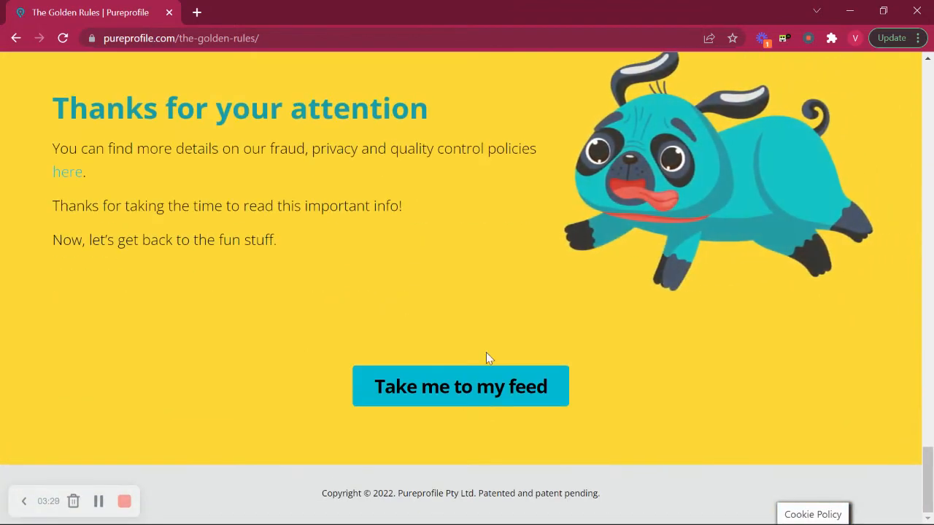
click(433, 395)
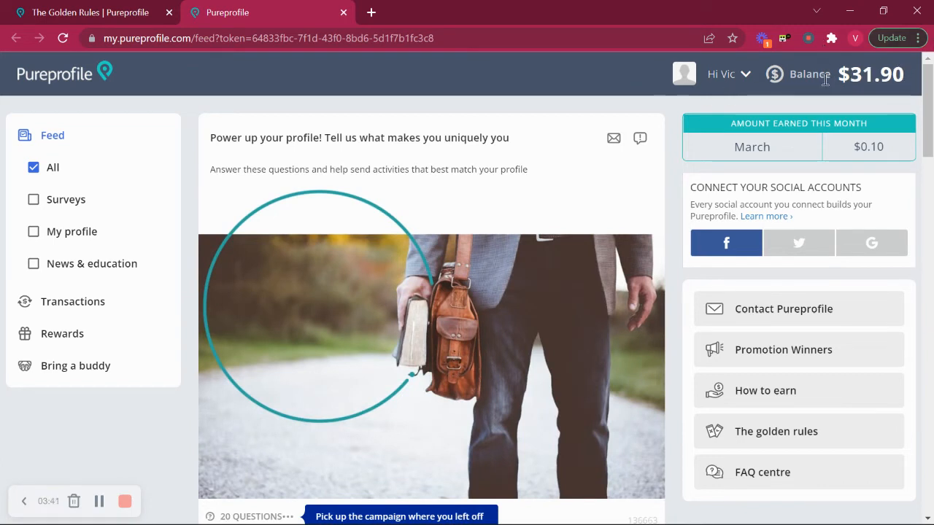
Highlight the $0.10 in the Amount Earned This Month box.
drag(898, 148, 852, 148)
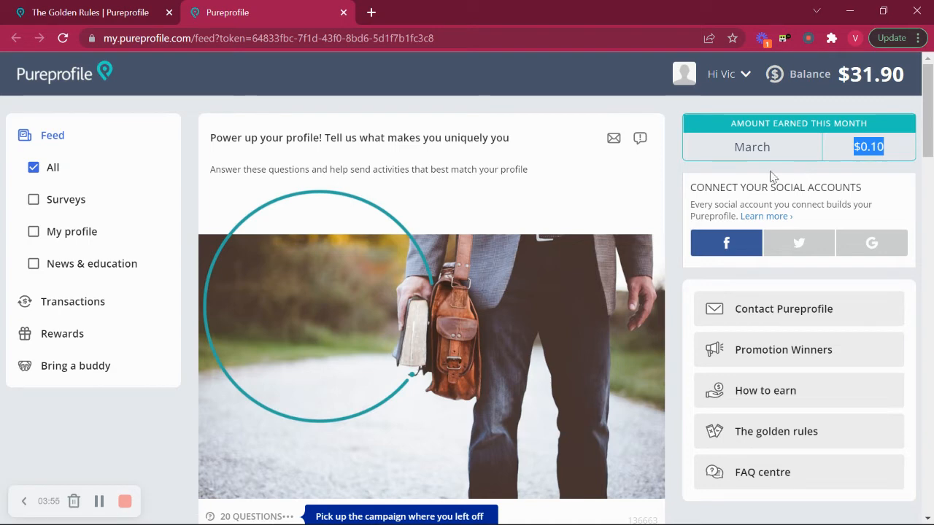
Filter the feed to show only Surveys.
click(33, 201)
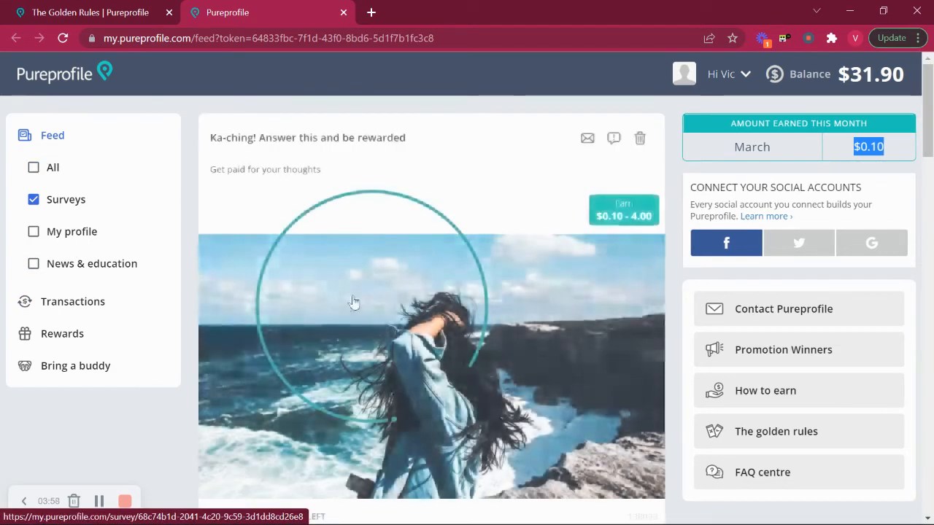
Browse the surveys feed and start the 'It's your lucky day' survey paying $0.10–0.30.
scroll(375, 358, down, 5)
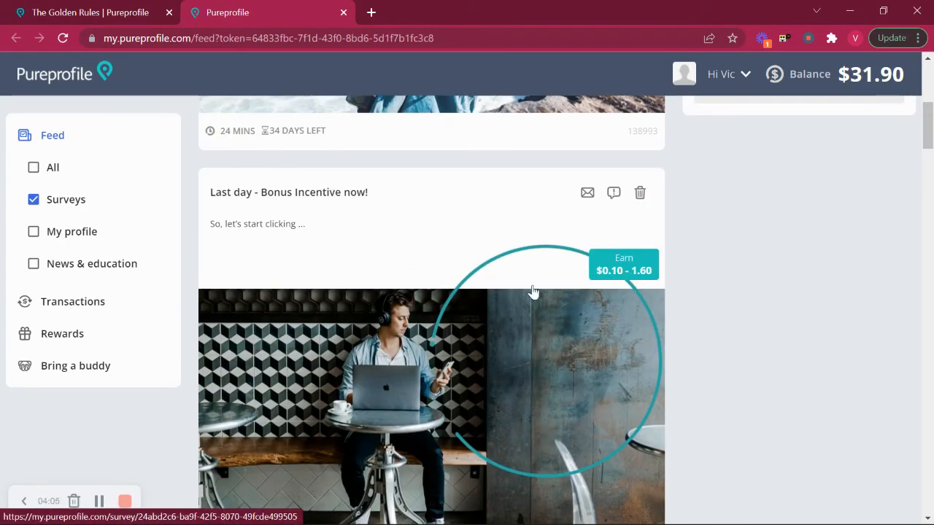
scroll(377, 332, down, 2)
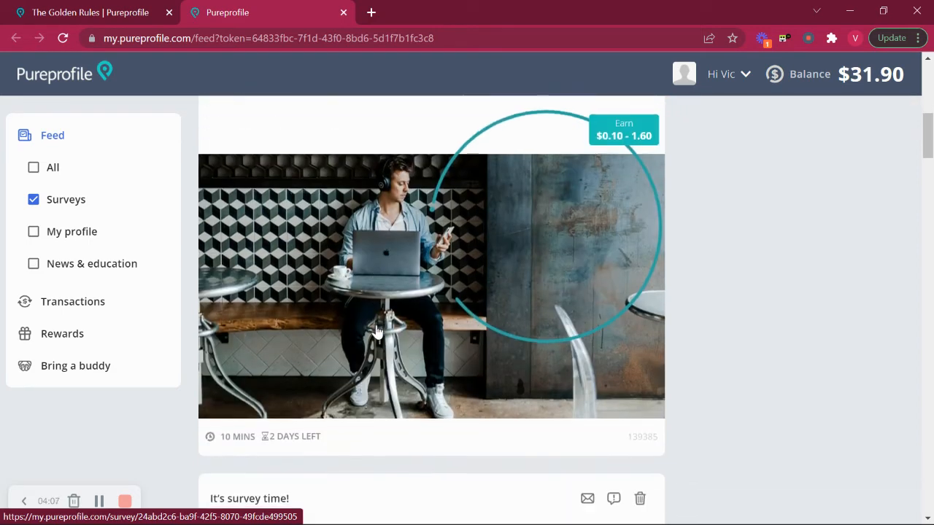
scroll(375, 332, up, 2)
scroll(365, 333, down, 2)
scroll(358, 333, down, 1)
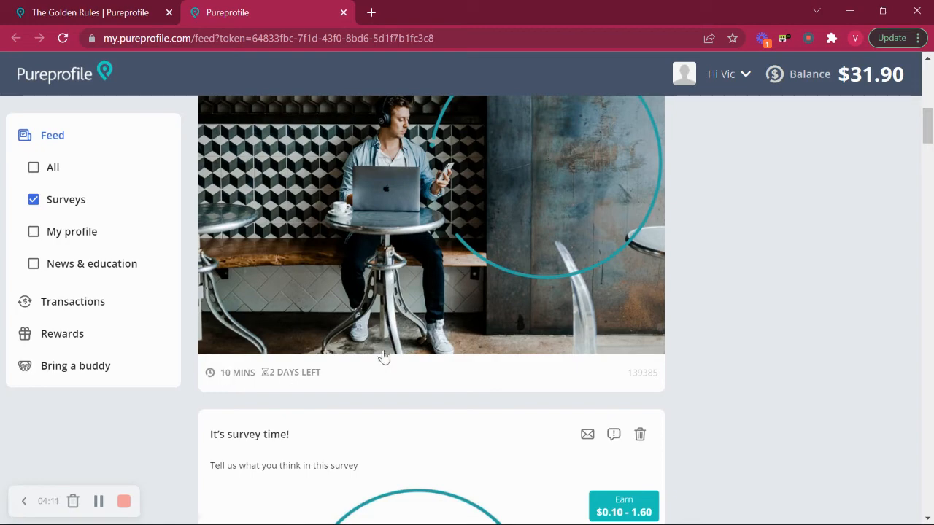
scroll(438, 335, down, 4)
scroll(436, 334, down, 2)
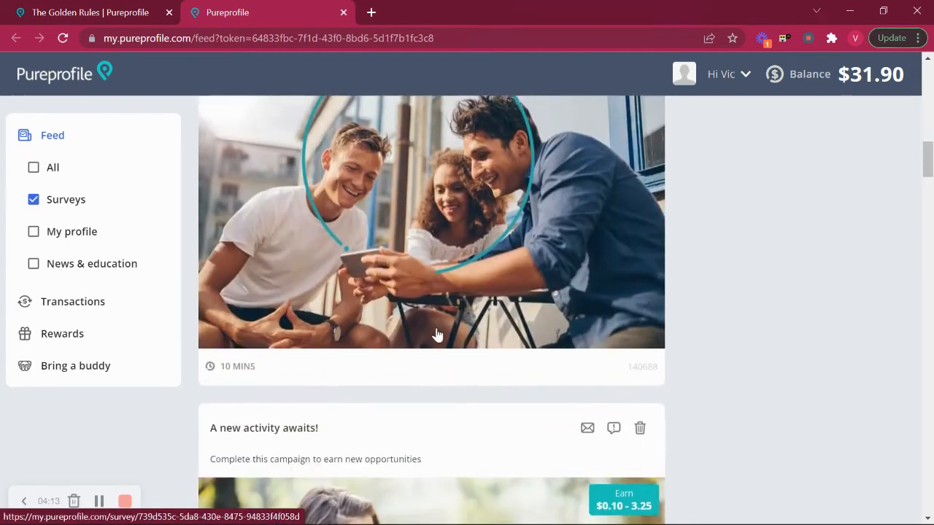
scroll(436, 334, down, 5)
scroll(437, 334, down, 14)
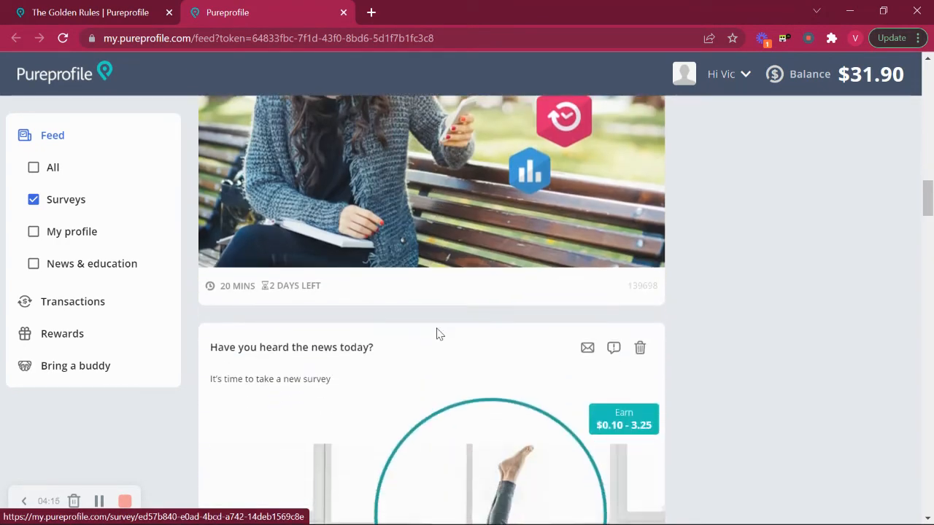
scroll(437, 336, down, 3)
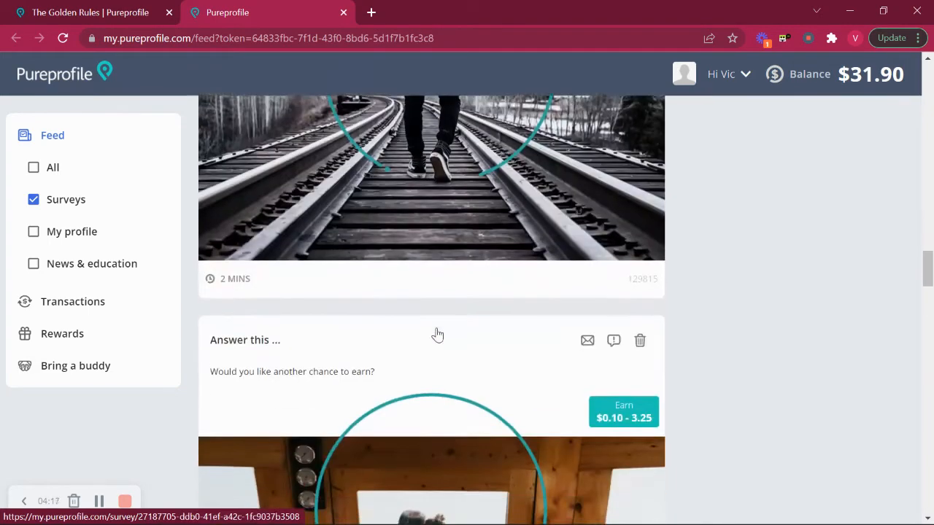
scroll(437, 336, up, 4)
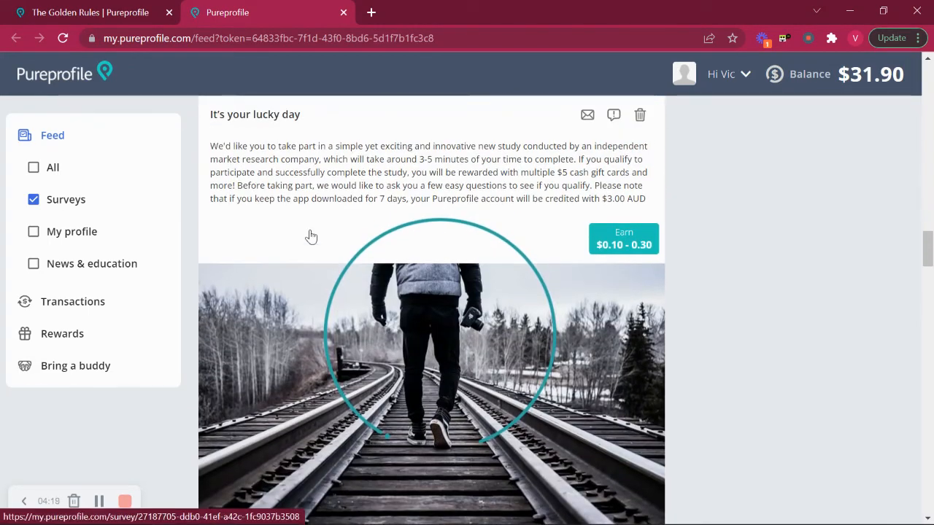
scroll(405, 291, down, 1)
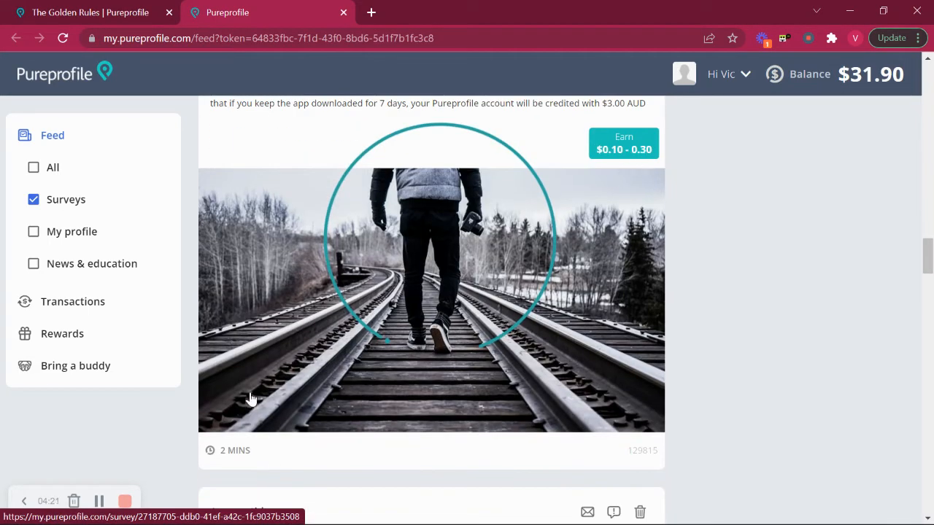
click(388, 342)
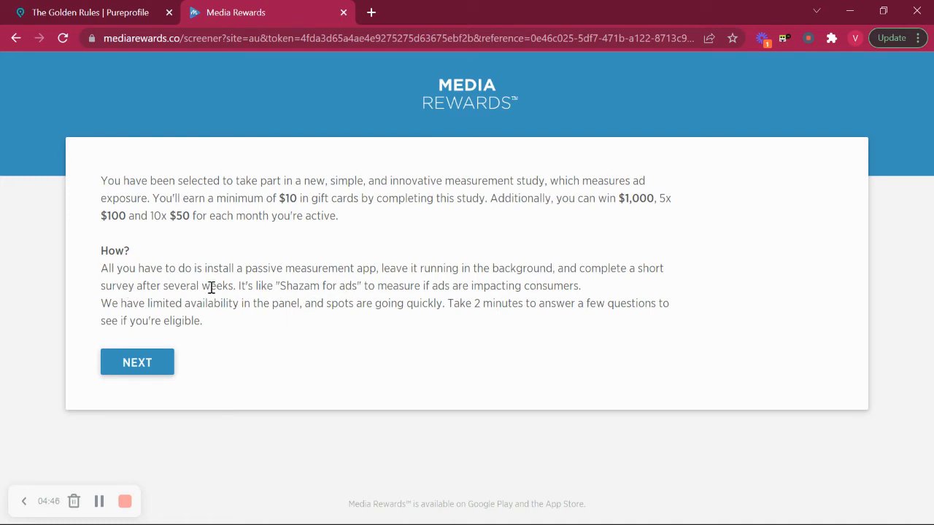
Continue from the Media Rewards introduction to the passive measurement study question.
click(132, 365)
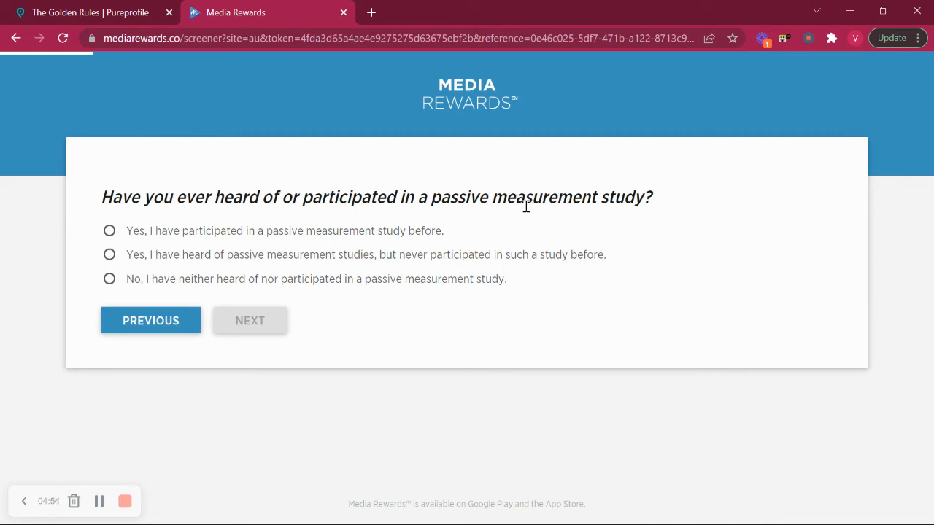
Answer that you joined a passive study before and would use the measurement app.
click(109, 232)
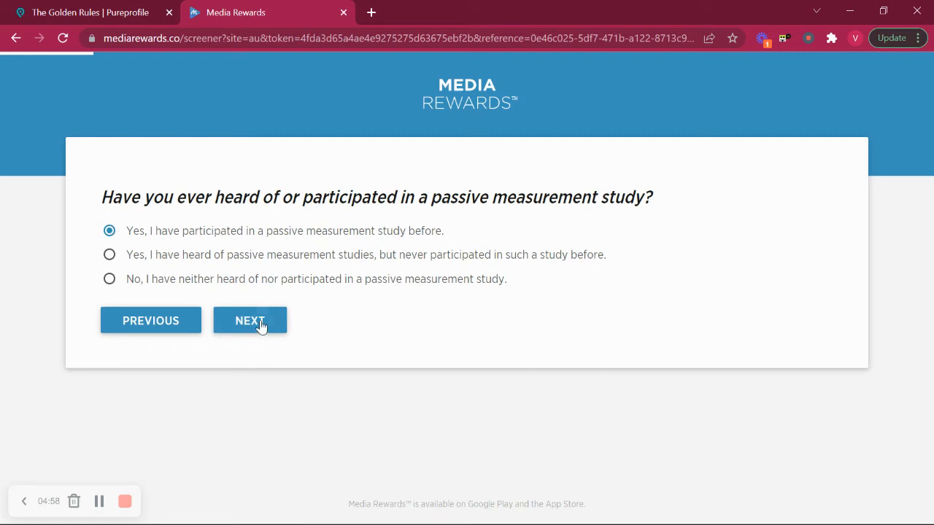
click(261, 325)
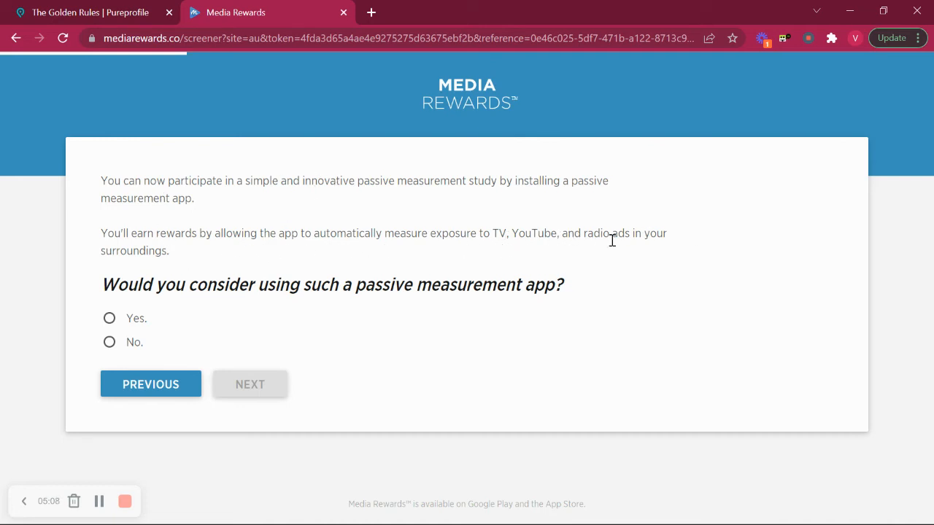
click(110, 319)
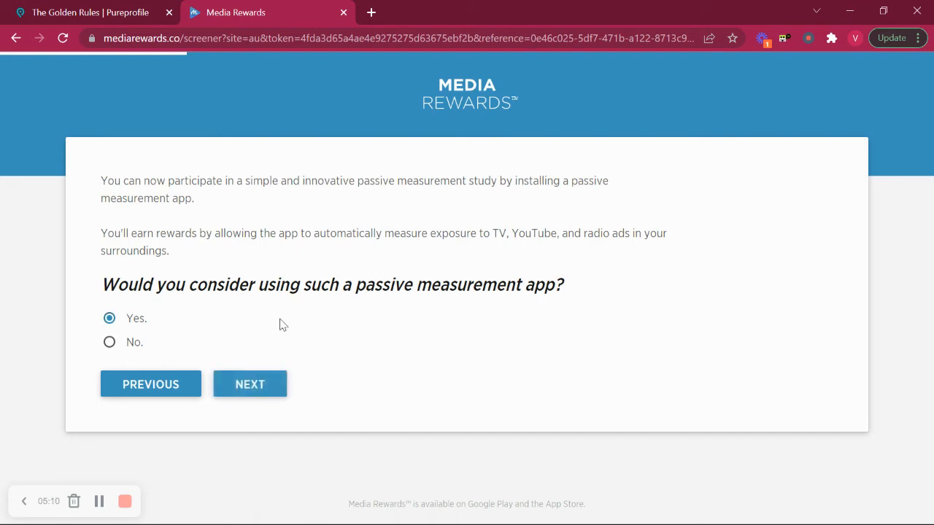
click(261, 386)
Pick guaranteed incentive surveys as the preferred reward and allow microphone access.
scroll(444, 328, down, 1)
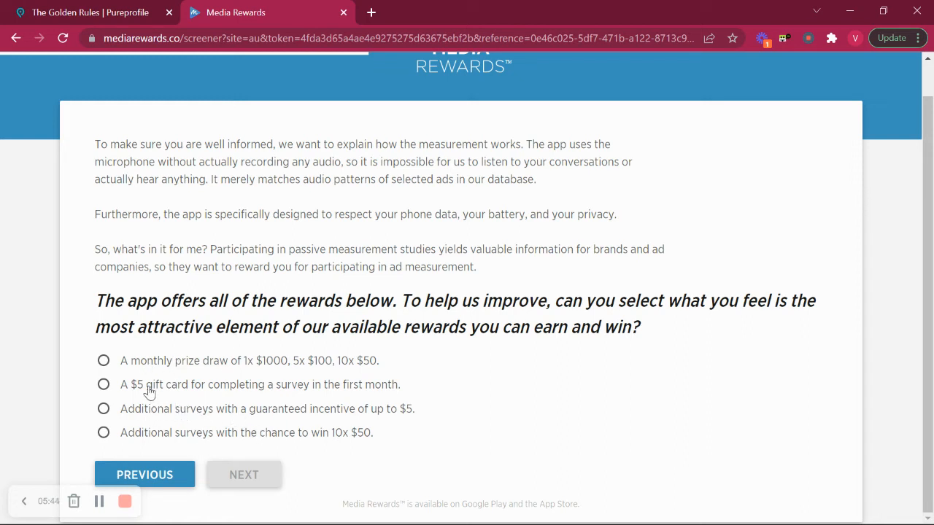
click(103, 409)
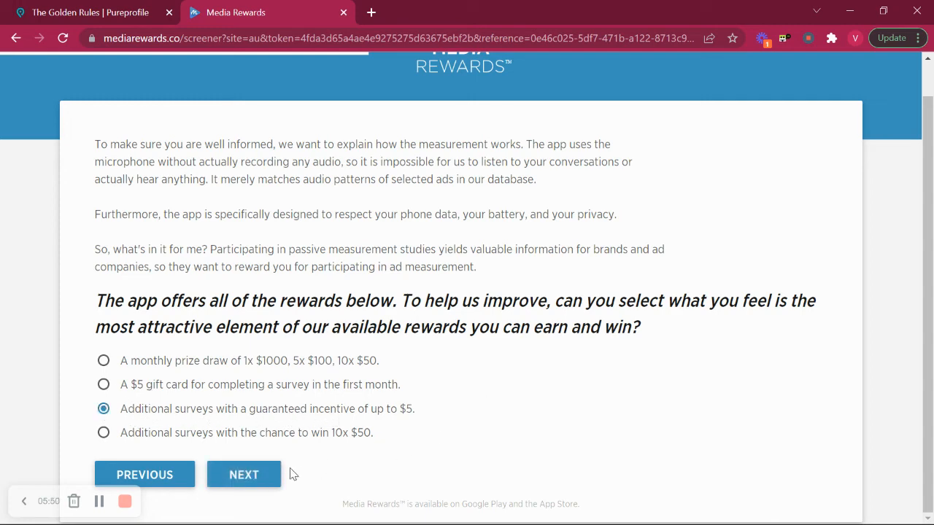
click(264, 476)
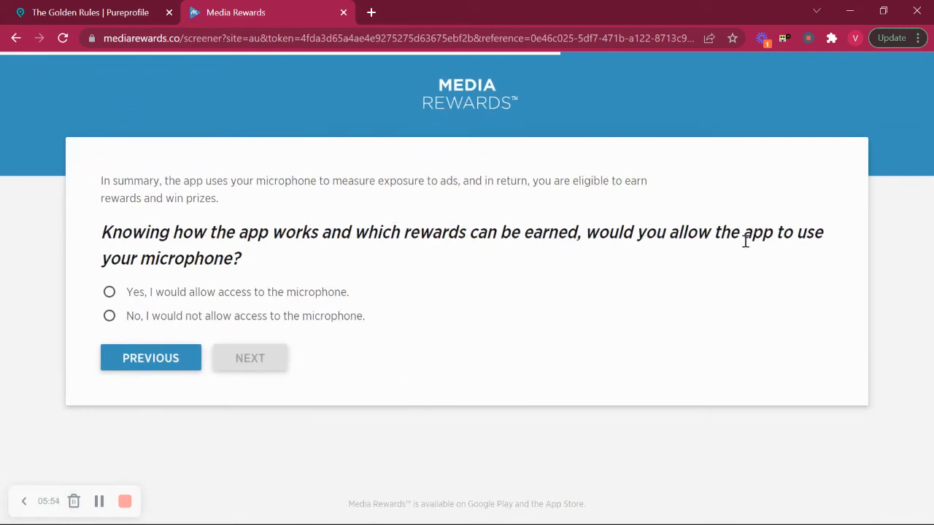
click(109, 293)
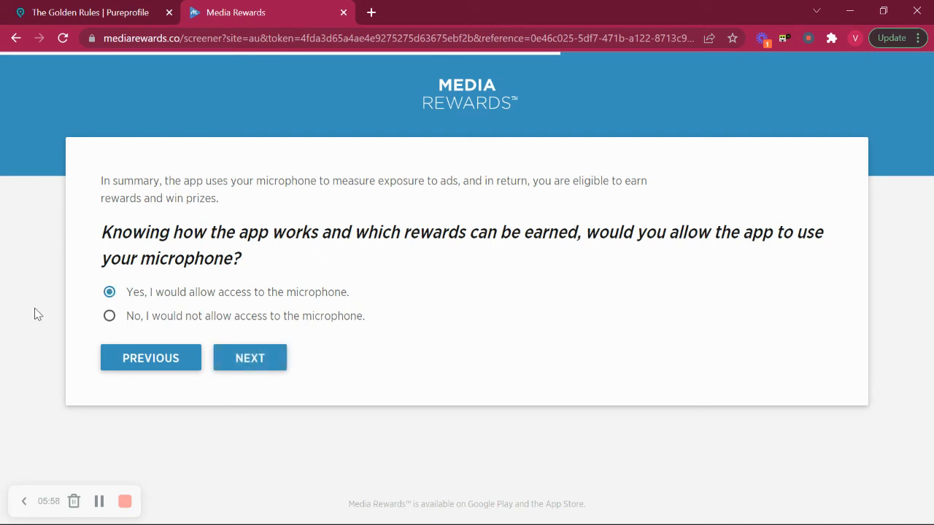
Continue past the getting-started message and submit the account e-mail address to finish.
click(240, 357)
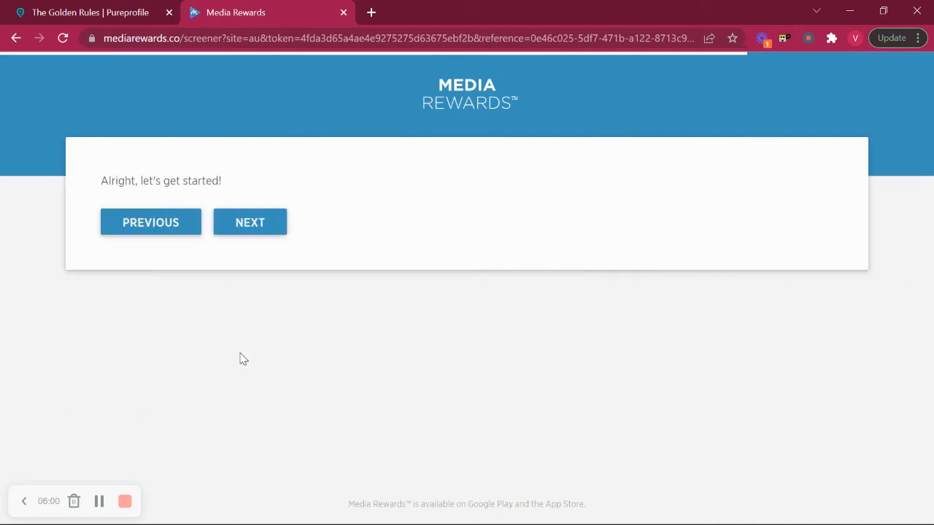
click(256, 224)
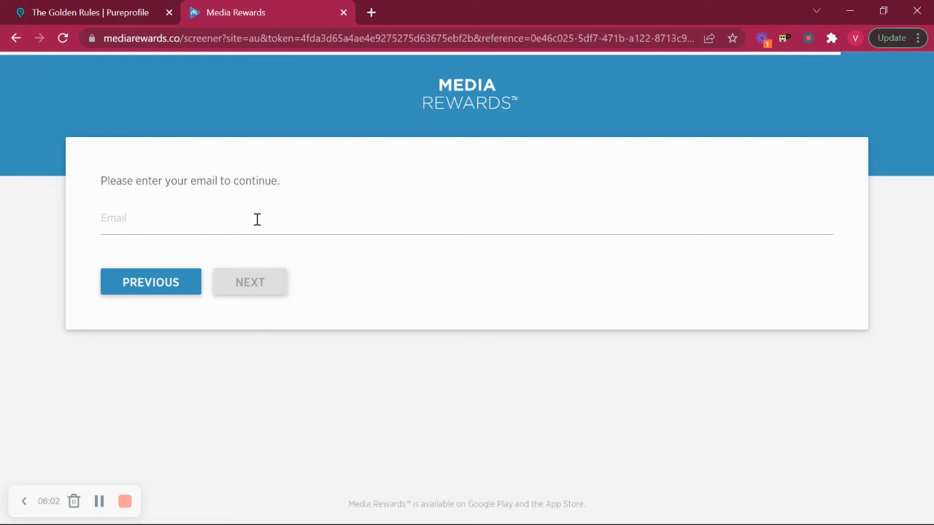
click(207, 224)
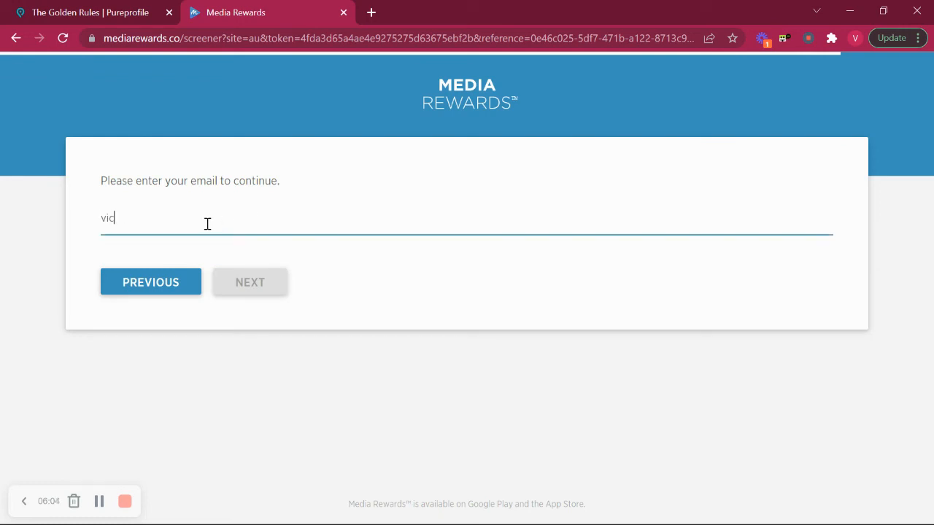
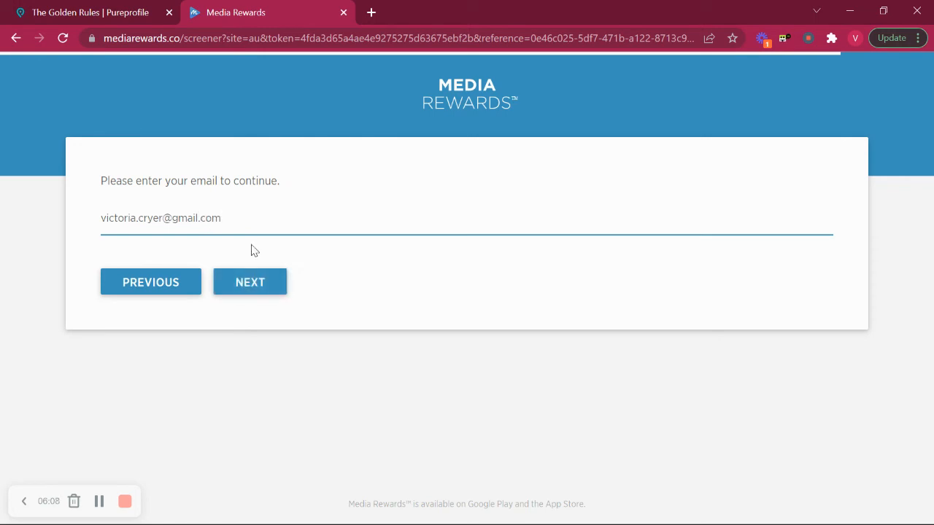
click(257, 283)
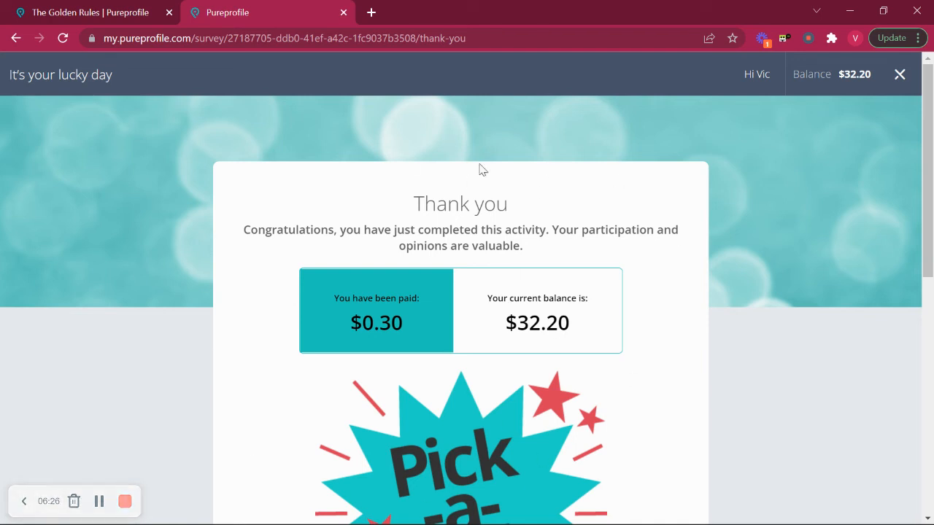
Take the $0.30 cash payment instead of prize draw entries.
scroll(156, 249, down, 1)
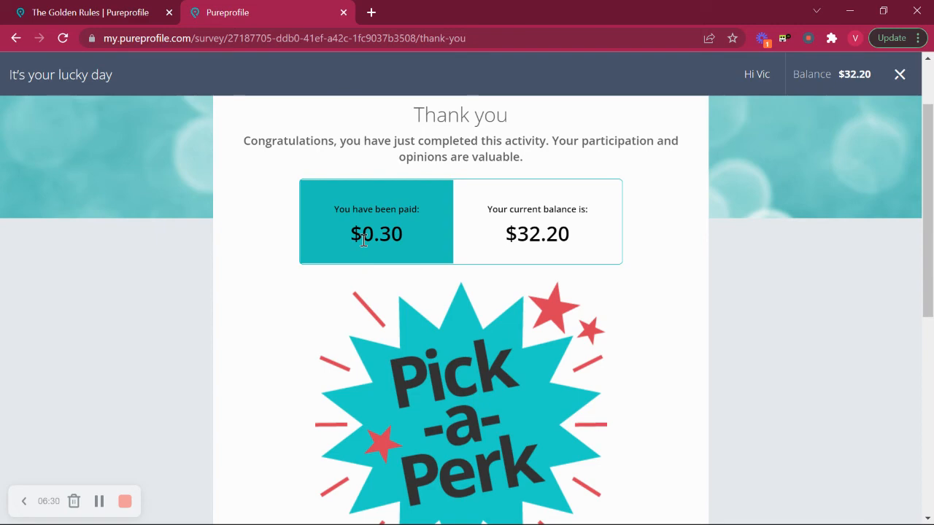
scroll(285, 346, down, 4)
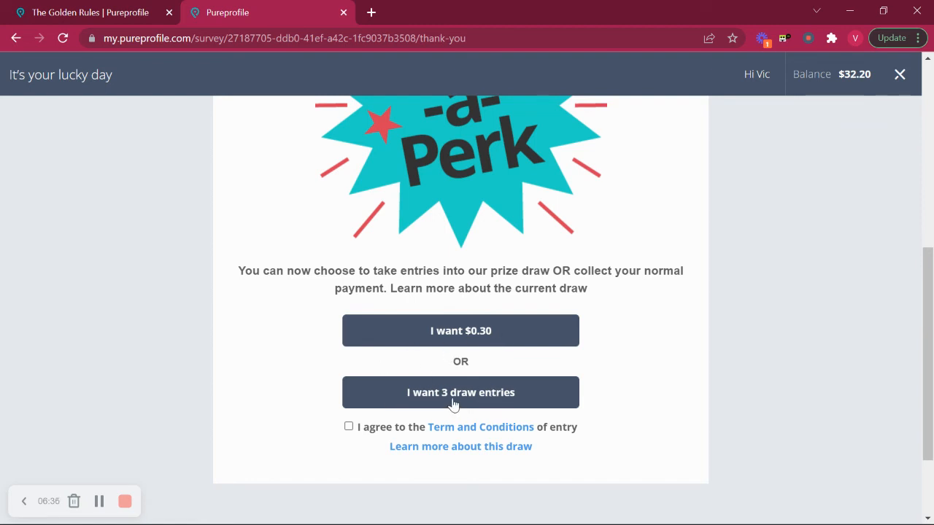
click(451, 331)
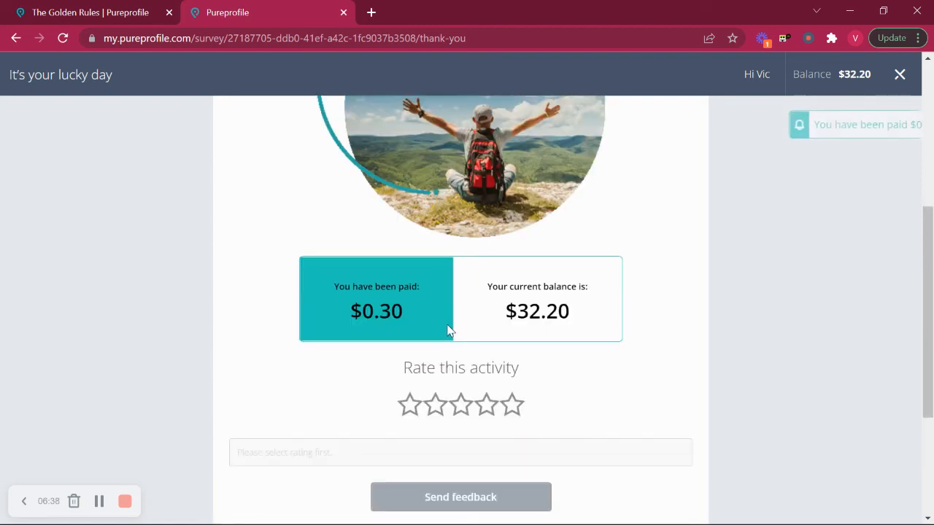
scroll(273, 373, down, 3)
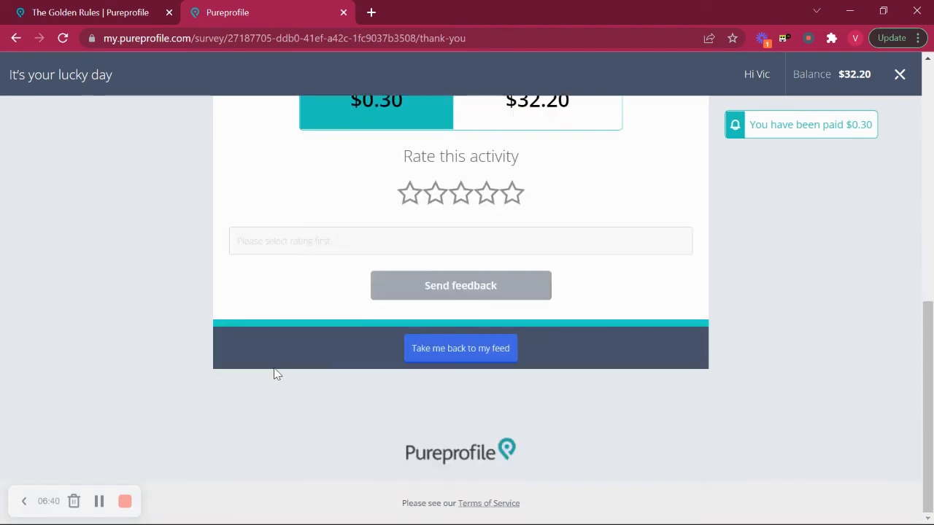
Rate the activity five stars with 'Quick and easy' feedback, then go to Rewards.
click(513, 205)
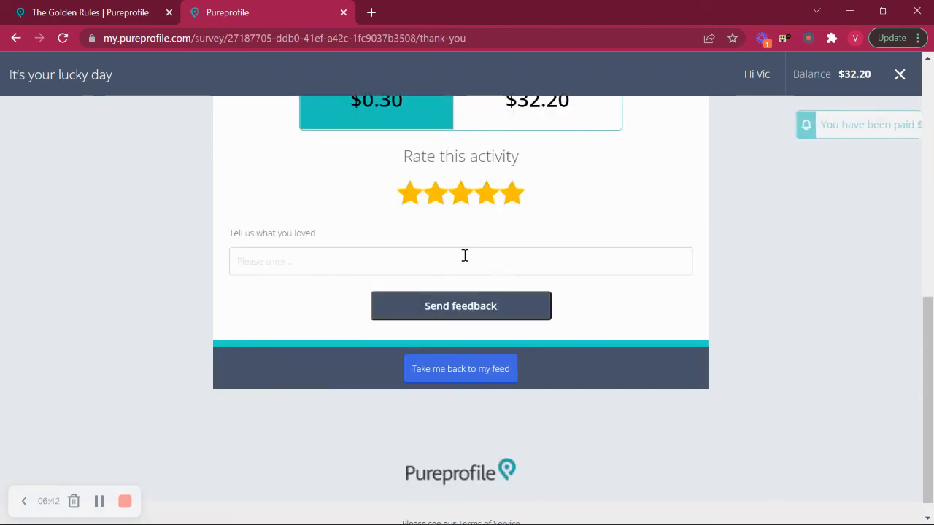
click(359, 261)
text(Quick and easy)
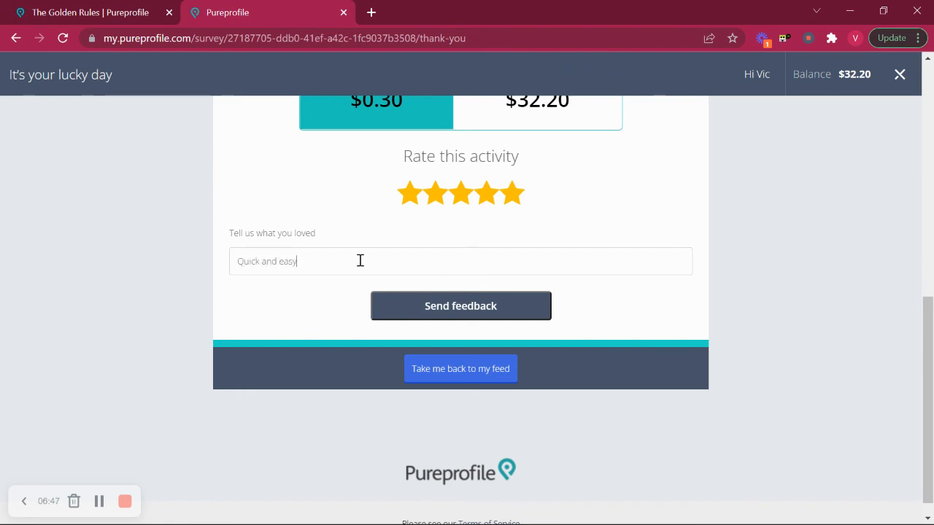
click(476, 310)
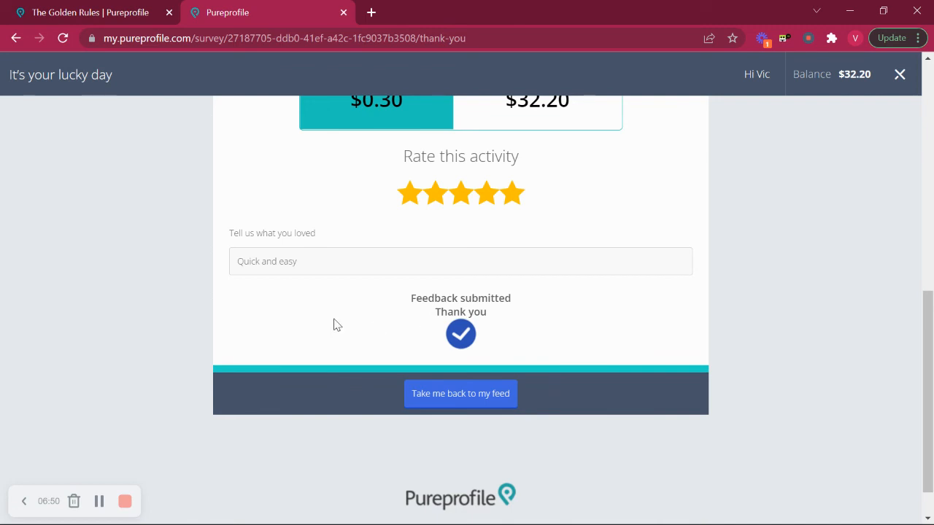
click(467, 399)
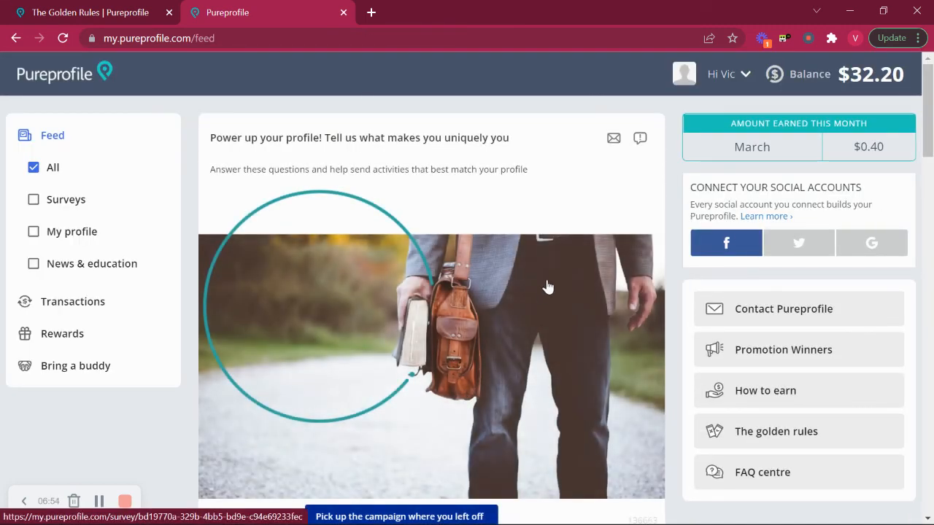
click(64, 335)
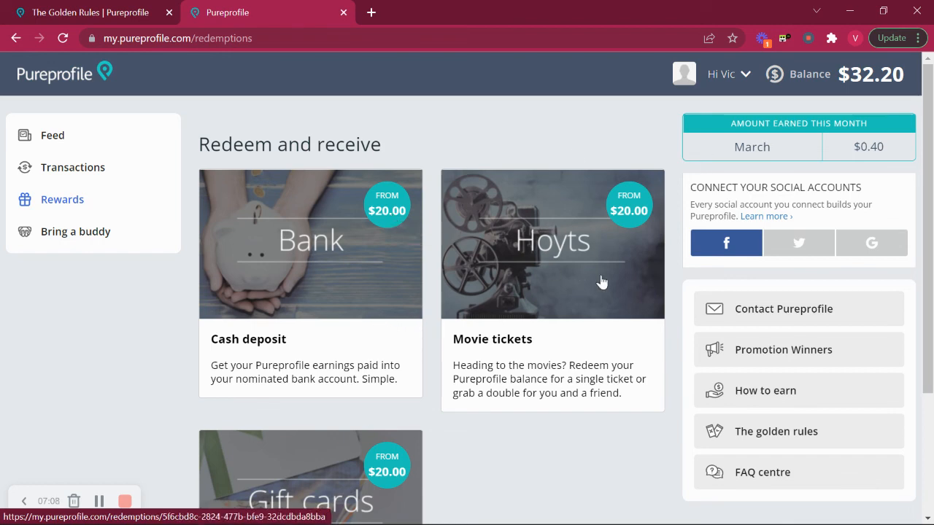
Scroll through the Cash deposit, Movie tickets and Rewards Cards options, each from $20.00.
scroll(568, 281, down, 2)
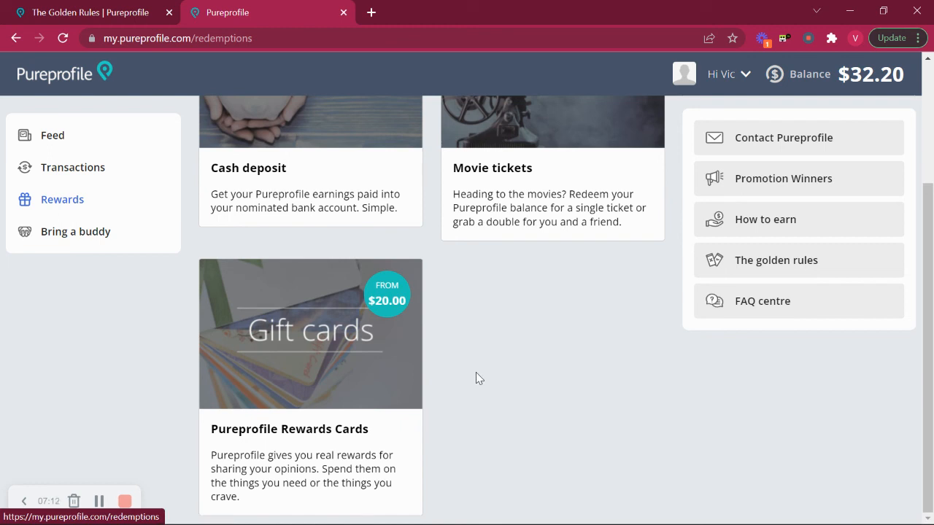
scroll(475, 378, up, 2)
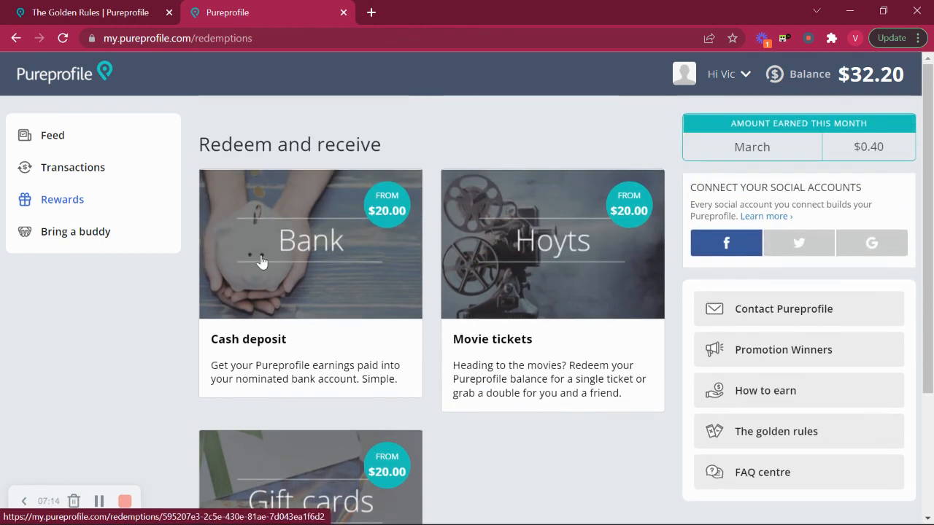